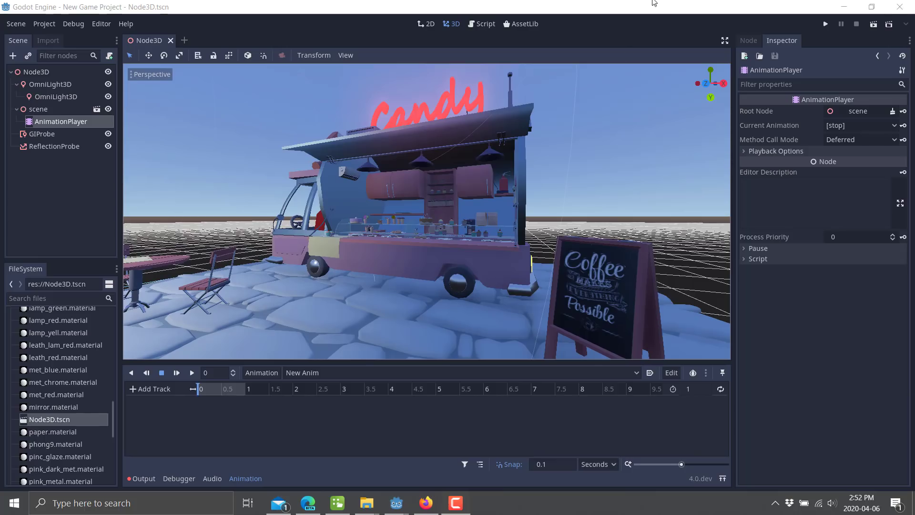
- Focus the Godot editor and orbit the 3D view around the food truck and coffee sign
click(653, 5)
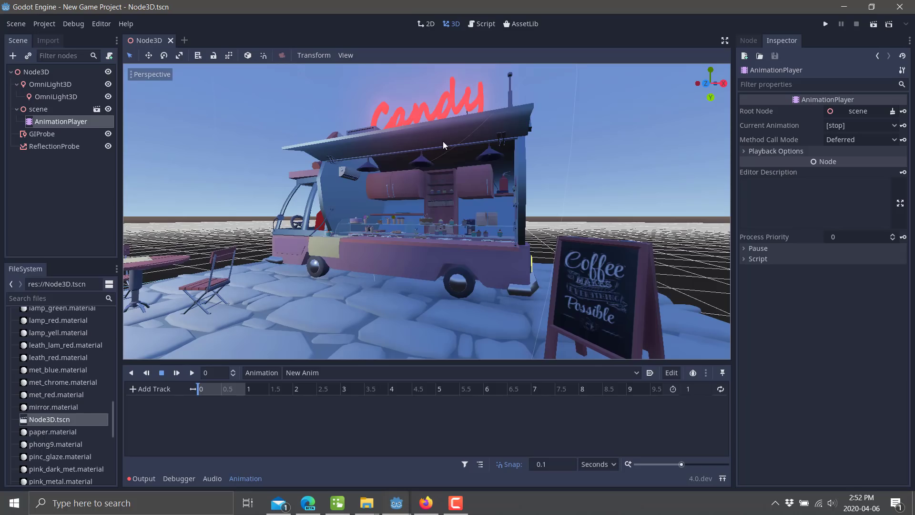
mouse_move(443, 145)
middle_down()
mouse_move(426, 212)
mouse_move(457, 247)
middle_up()
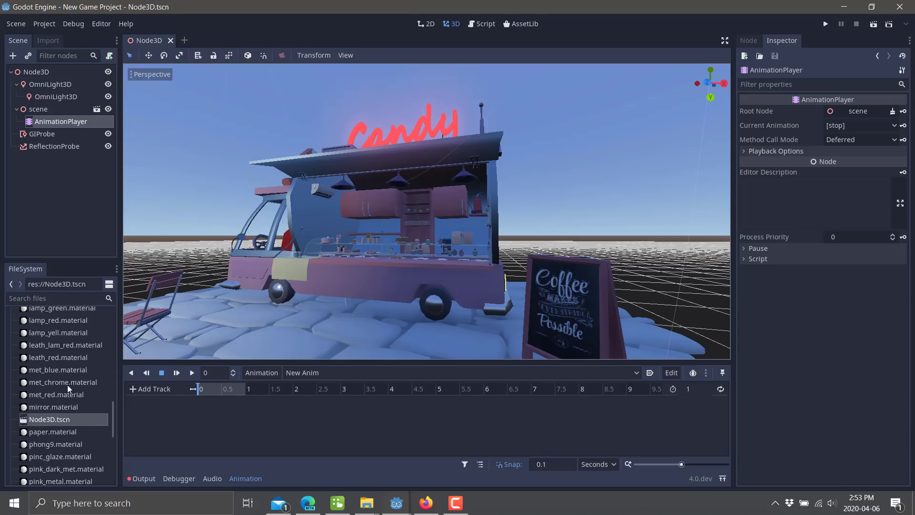
scroll(68, 386, up, 3)
scroll(68, 385, up, 3)
scroll(68, 385, up, 3)
scroll(67, 385, up, 3)
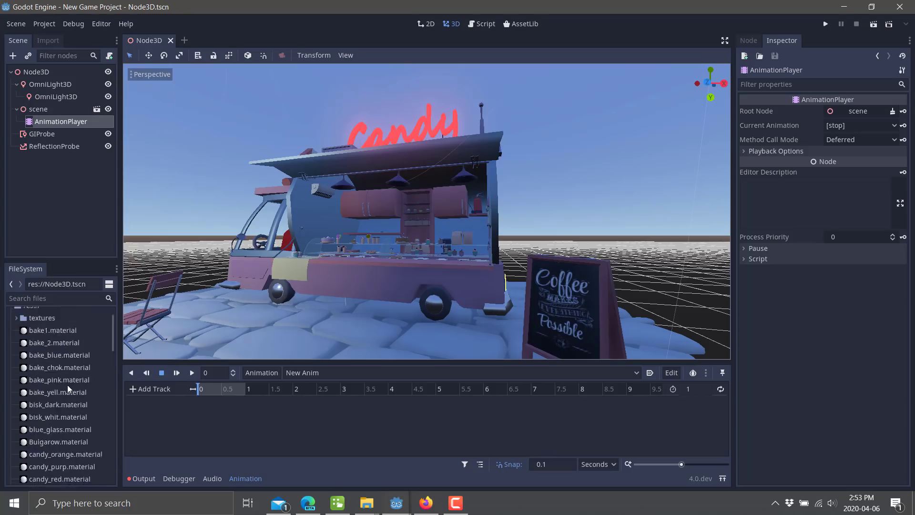
scroll(68, 385, up, 2)
scroll(67, 385, down, 3)
scroll(67, 385, down, 3)
scroll(67, 385, down, 3)
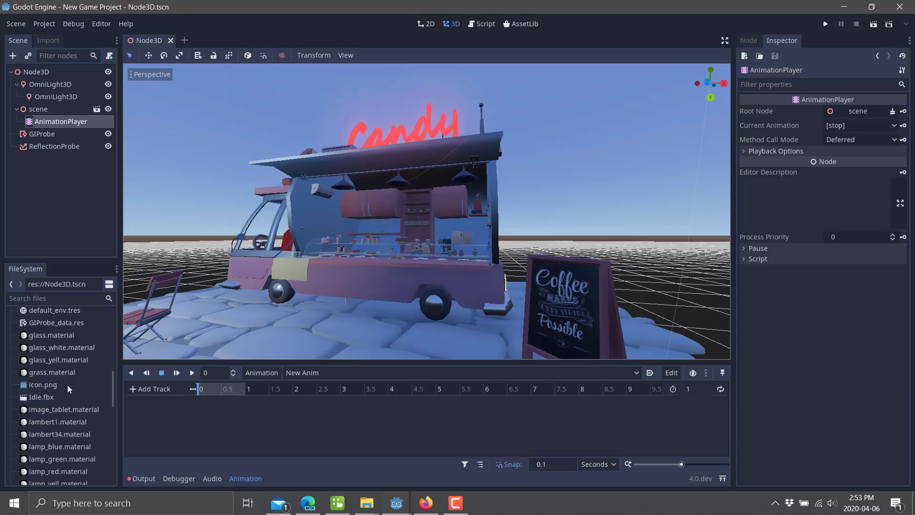
scroll(67, 384, down, 3)
scroll(67, 384, down, 3)
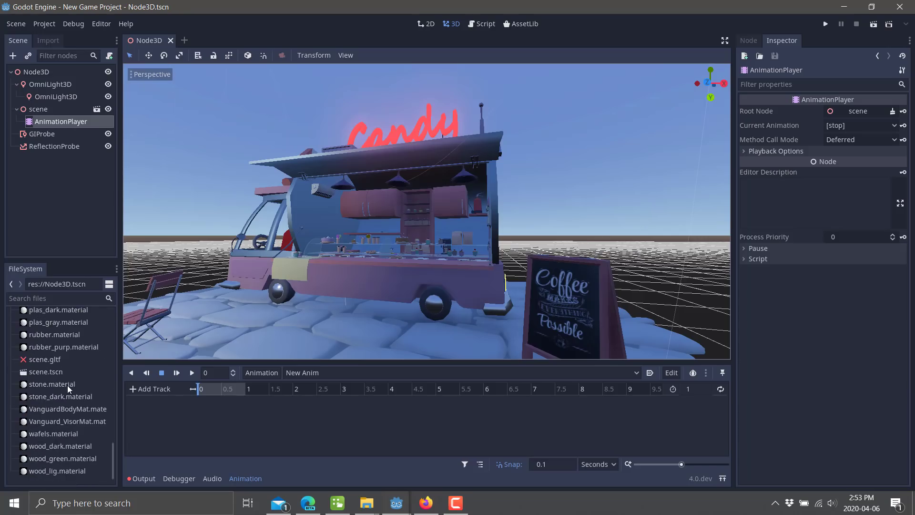
scroll(68, 385, up, 3)
scroll(67, 380, up, 3)
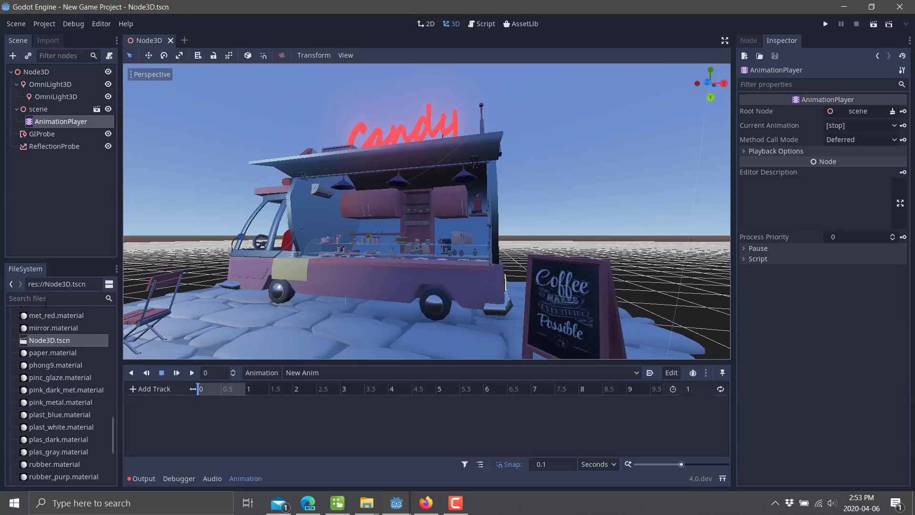
- Filter the FileSystem to 'en' and open default_env.tres for editing
click(45, 298)
text(w)
key(BackSpace)
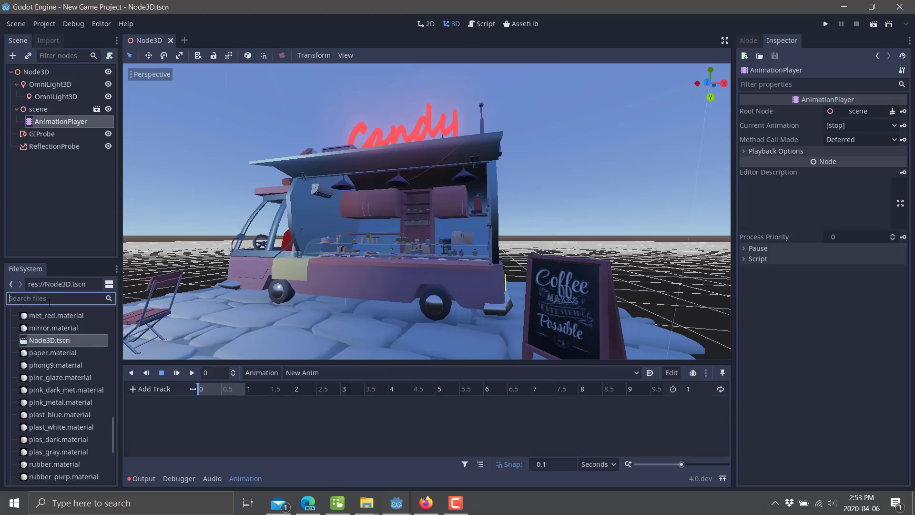
text(en)
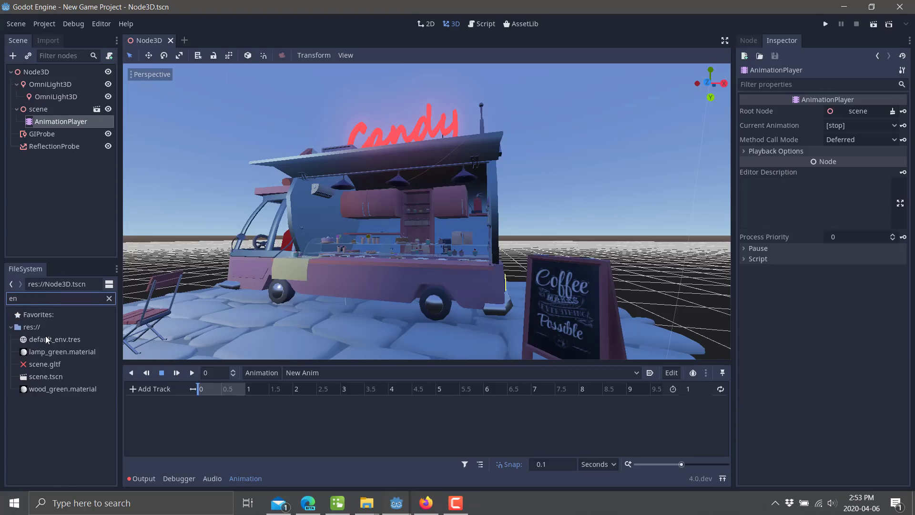
click(47, 340)
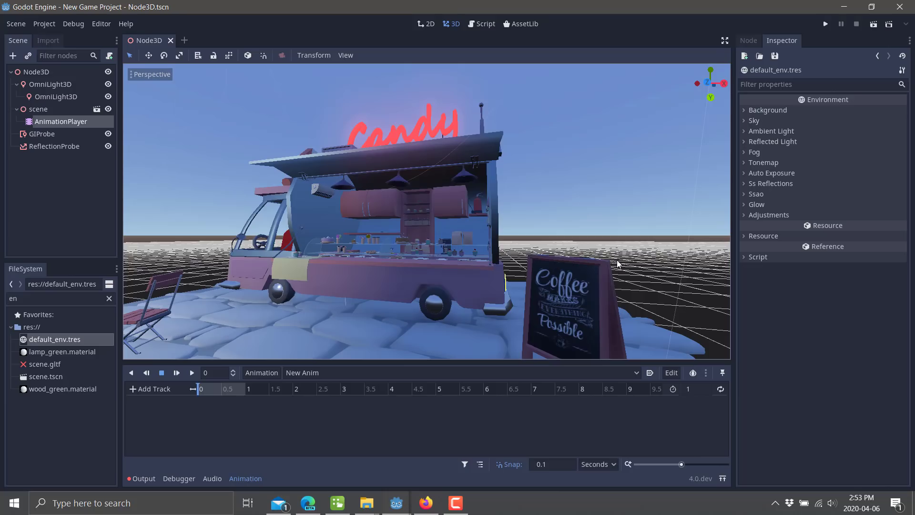
- Give the environment a New Sky, leaving its sky material options unchanged
click(746, 120)
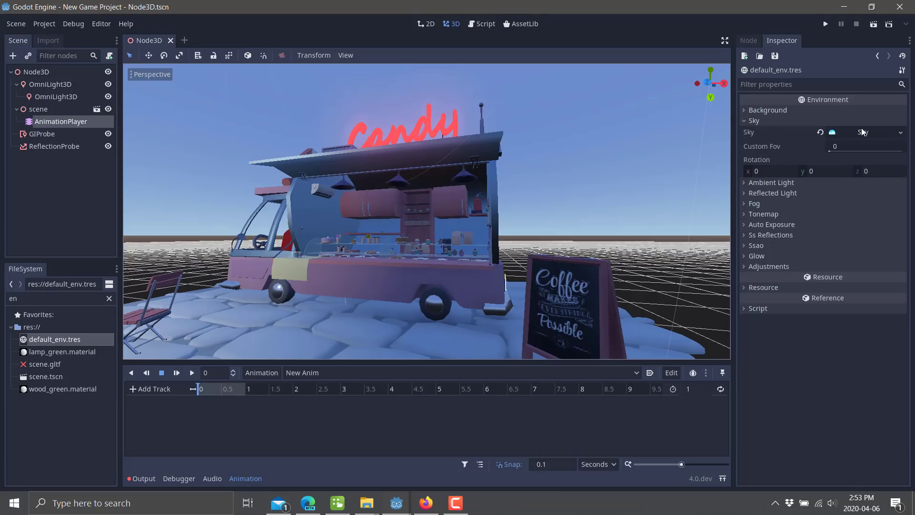
click(901, 132)
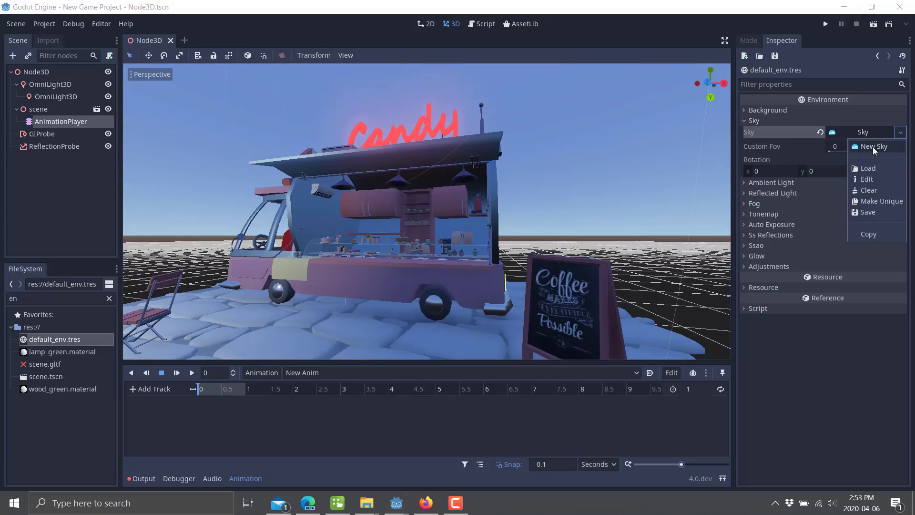
click(866, 179)
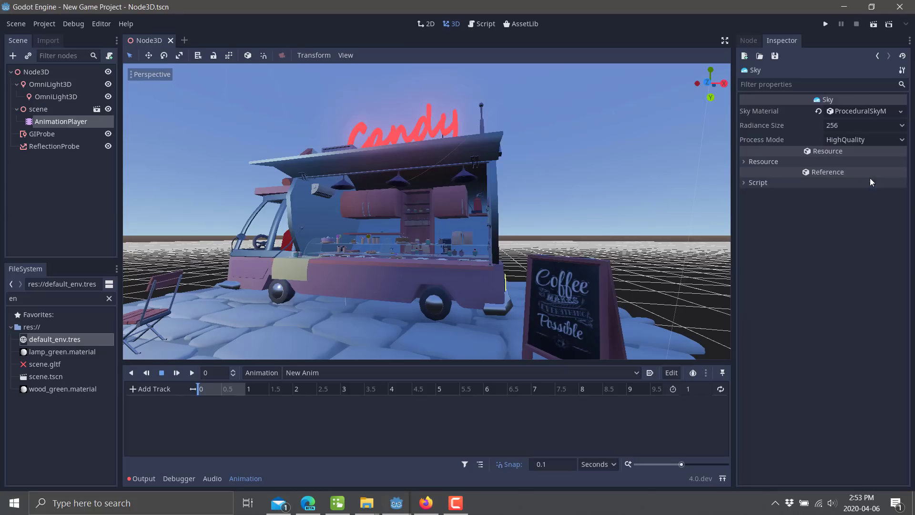
click(901, 111)
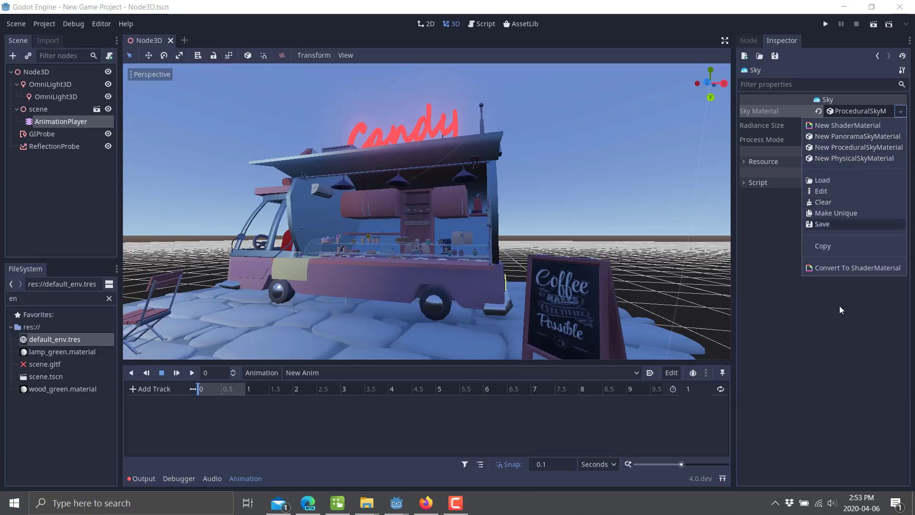
click(824, 397)
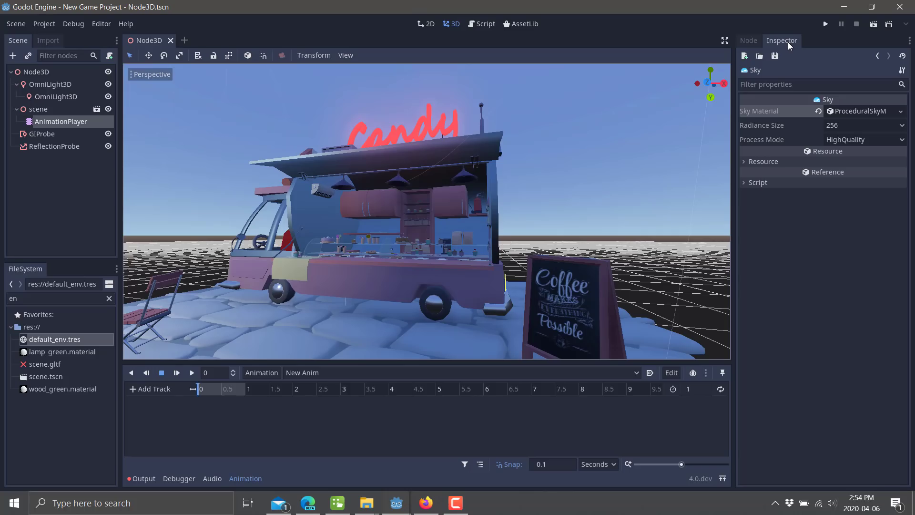
- Shrink the editor window and make the Inspector dock a floating window outside it
drag(782, 5, 286, 16)
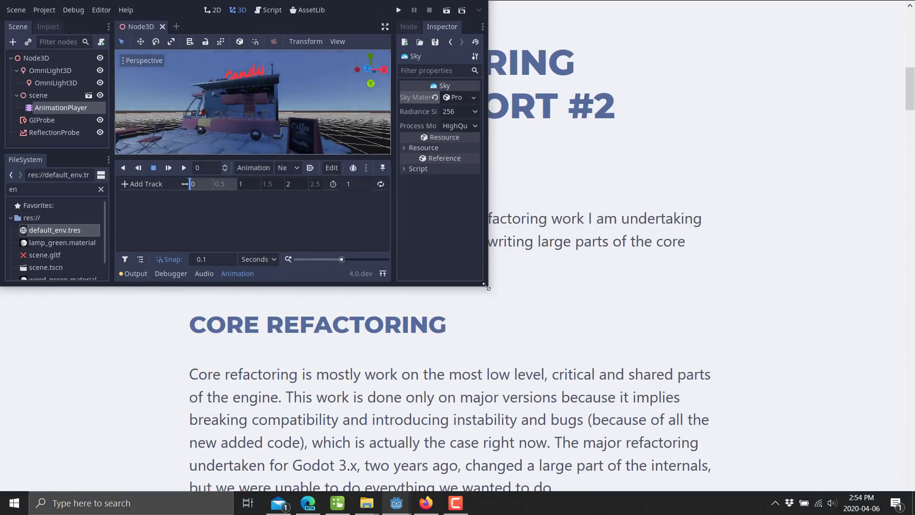
mouse_move(486, 283)
mouse_down()
mouse_move(629, 412)
mouse_move(658, 450)
mouse_up()
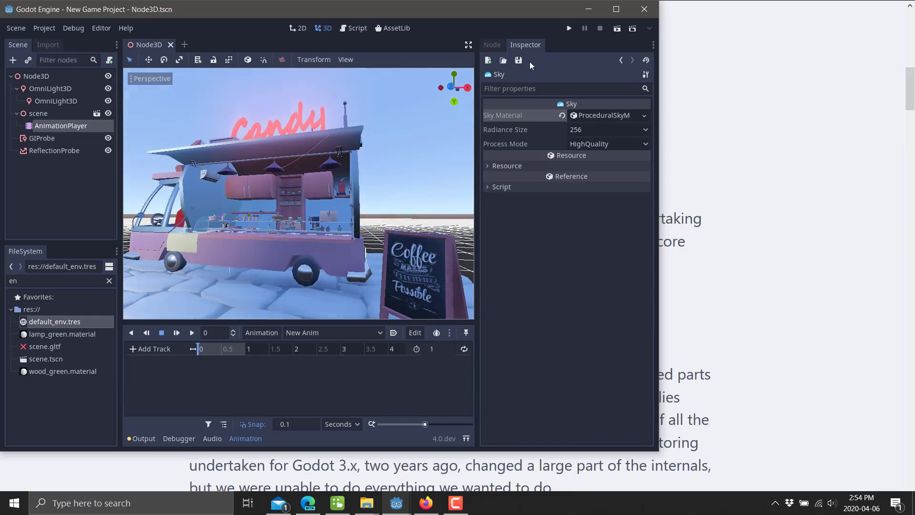
click(653, 47)
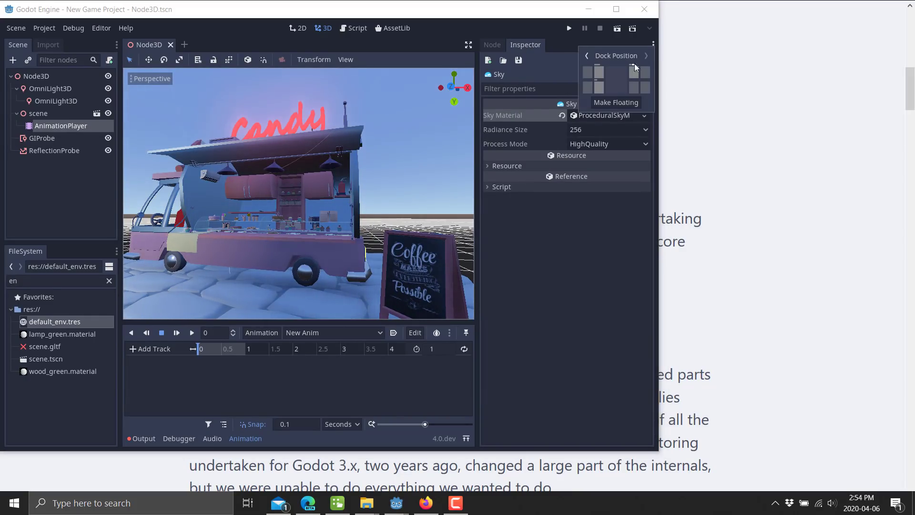
click(616, 102)
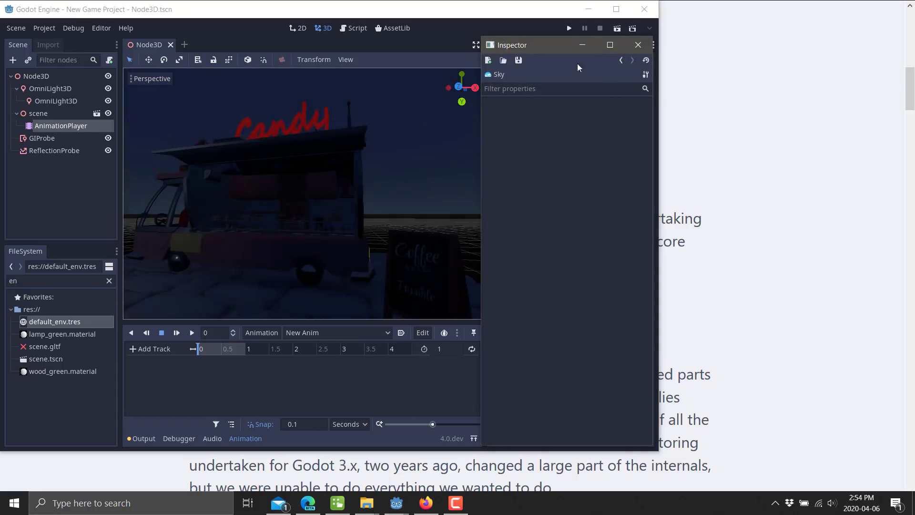
mouse_move(549, 47)
mouse_down()
mouse_move(724, 20)
mouse_move(721, 10)
mouse_up()
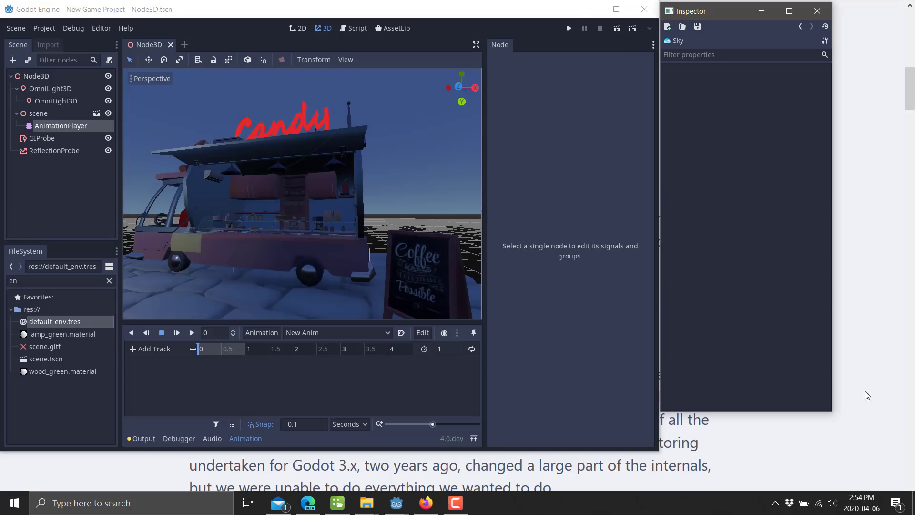
- Snap the floating Inspector to the right half and resize the editor beside it
drag(830, 411, 878, 445)
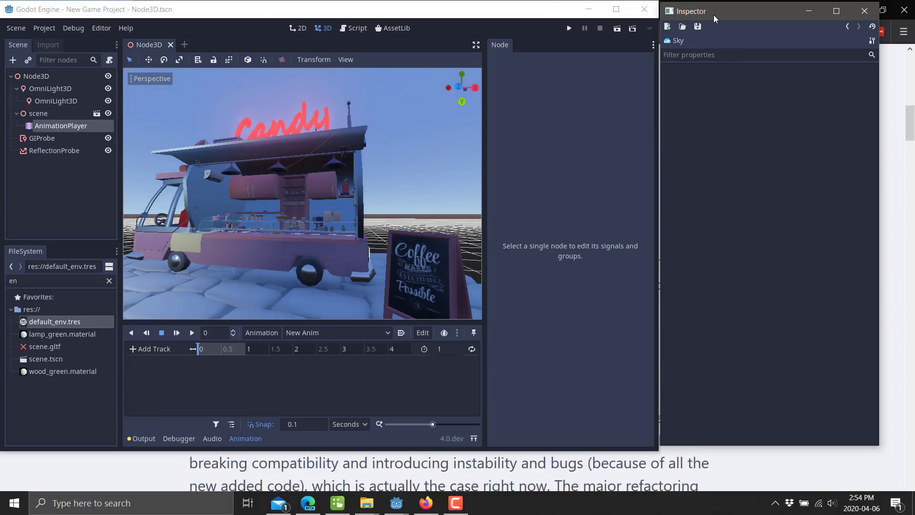
drag(719, 11, 691, 25)
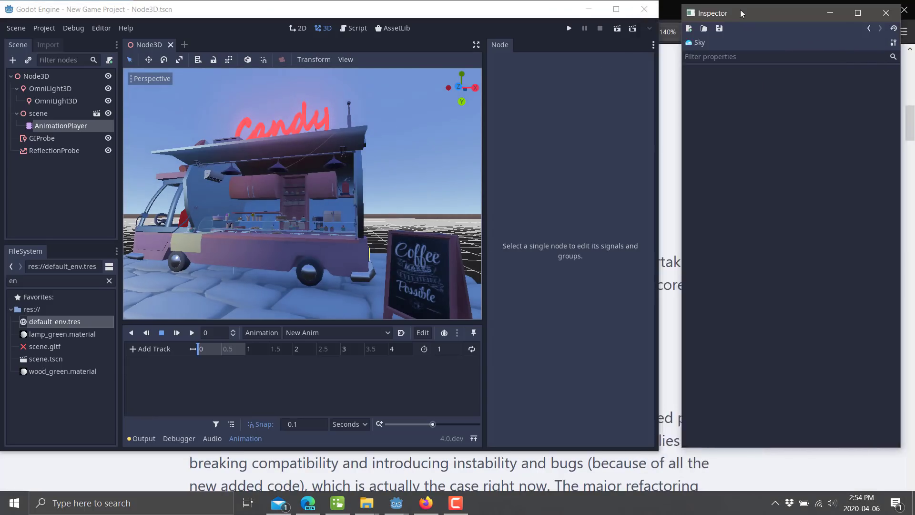
key(super+Right)
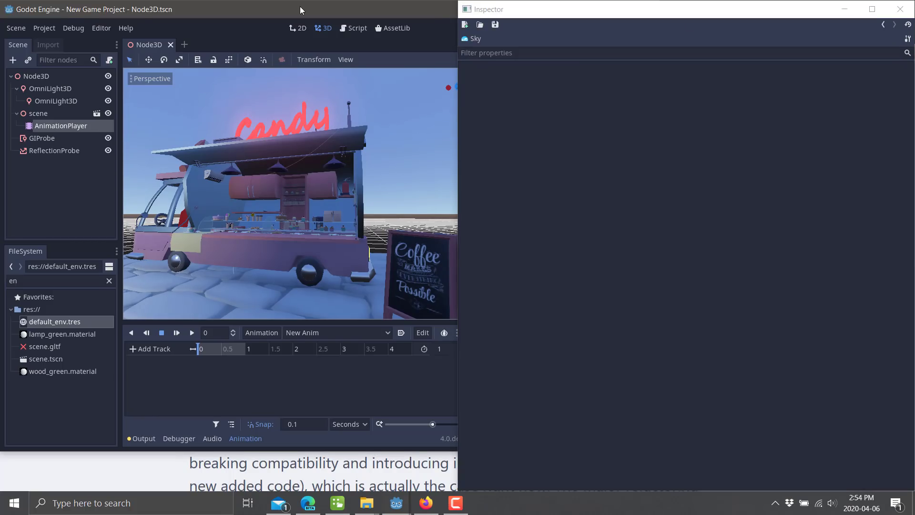
double_click(300, 7)
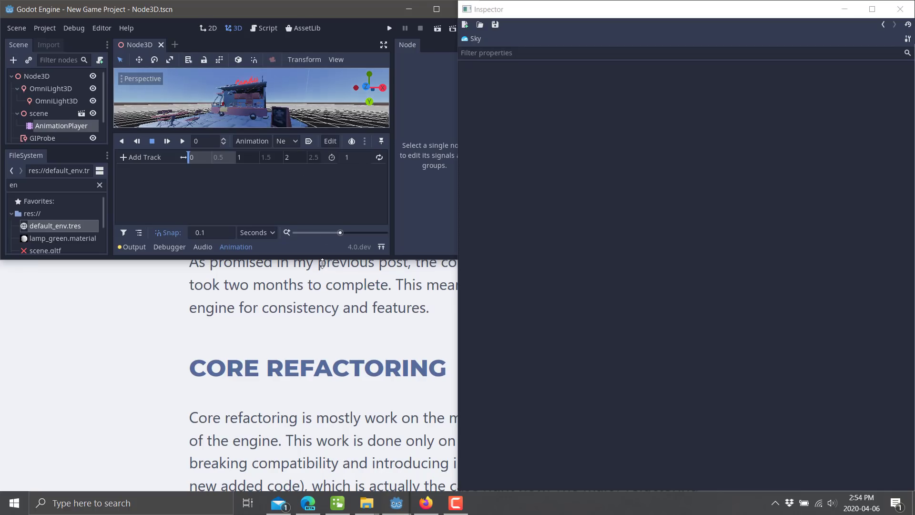
drag(321, 257, 323, 494)
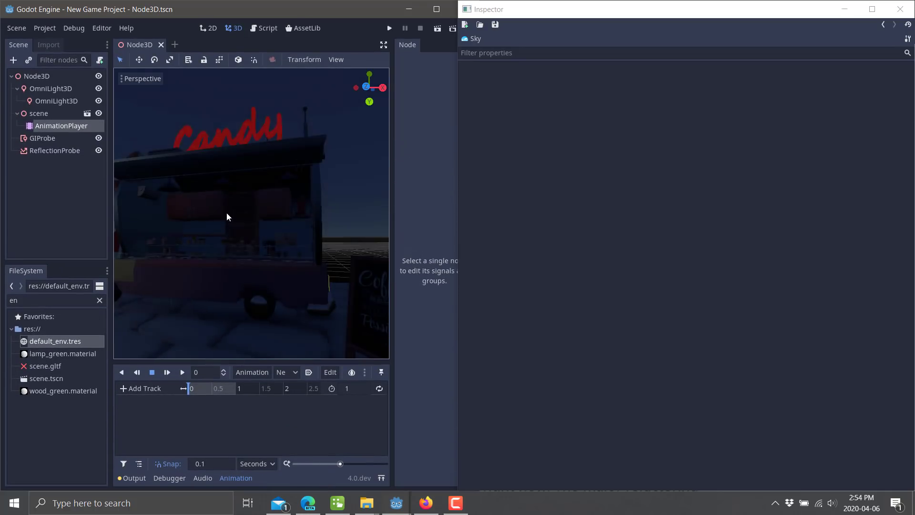
- Inspect the OmniLight3D node, float the Inspector over the browser and make the blog full screen
click(227, 215)
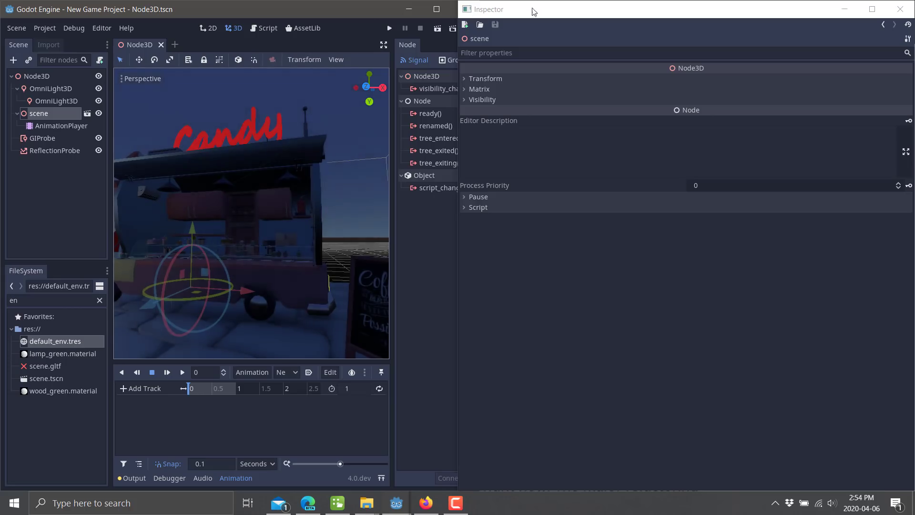
click(50, 88)
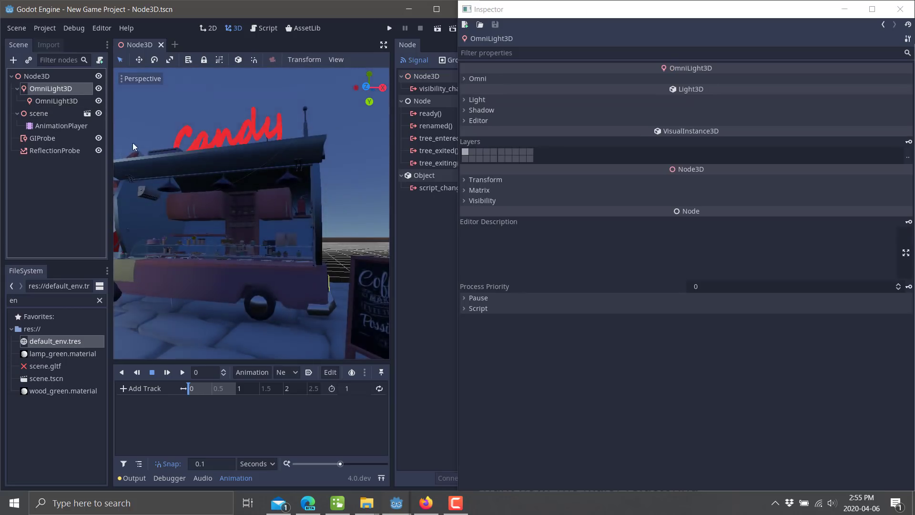
drag(534, 27, 701, 54)
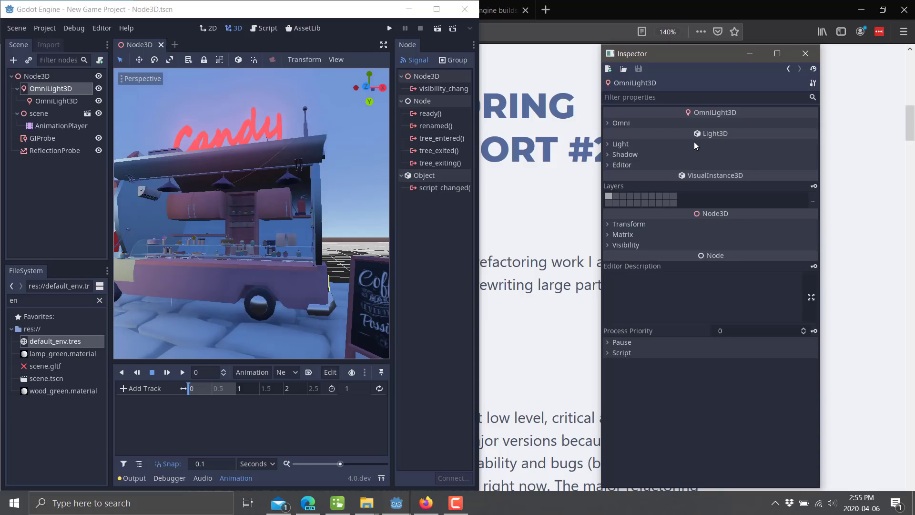
key(F11)
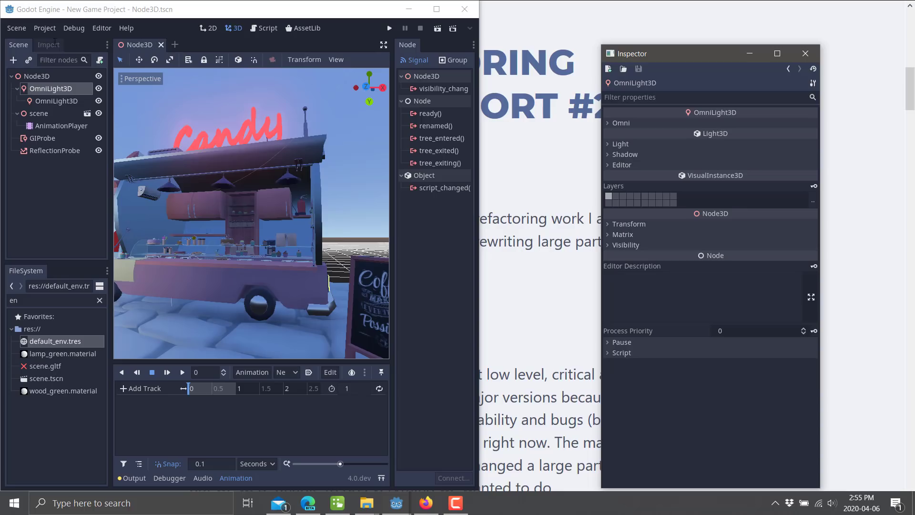
- Float the Scene dock and arrange the Scene and Inspector windows at the top right
click(108, 45)
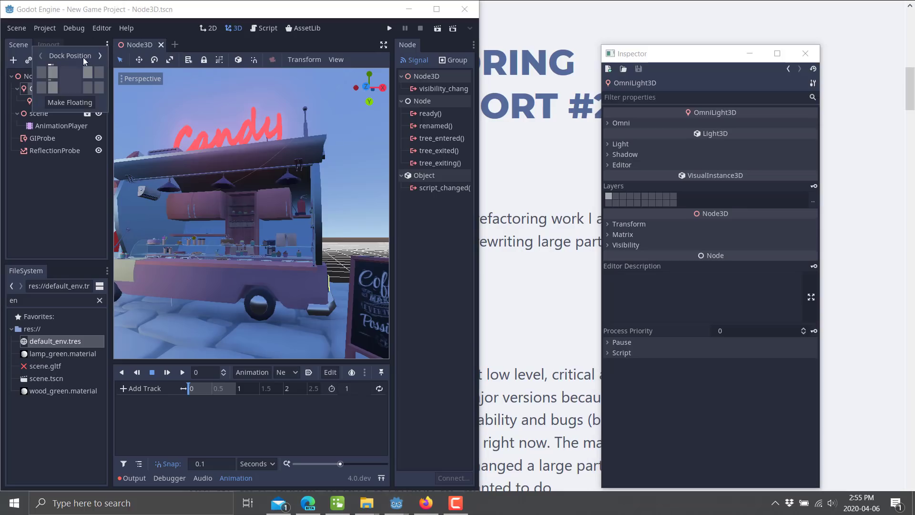
click(70, 102)
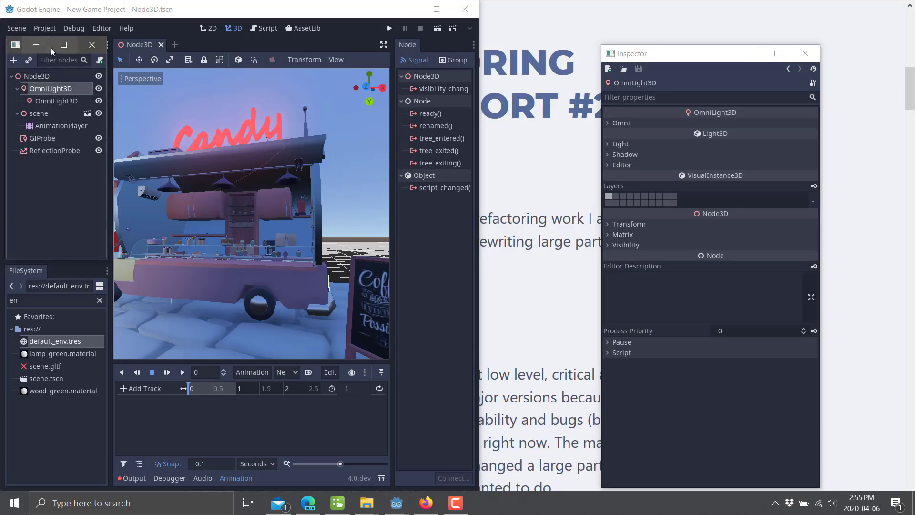
drag(108, 241, 212, 241)
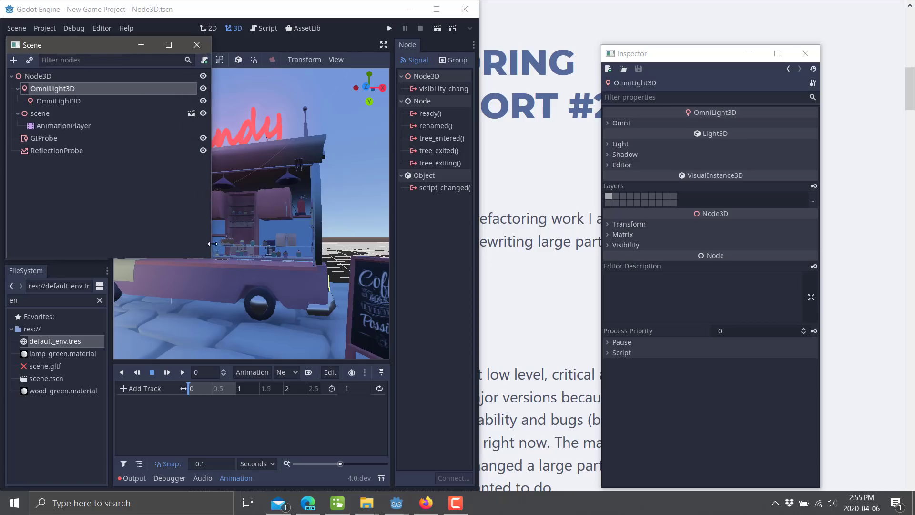
drag(96, 47, 565, 112)
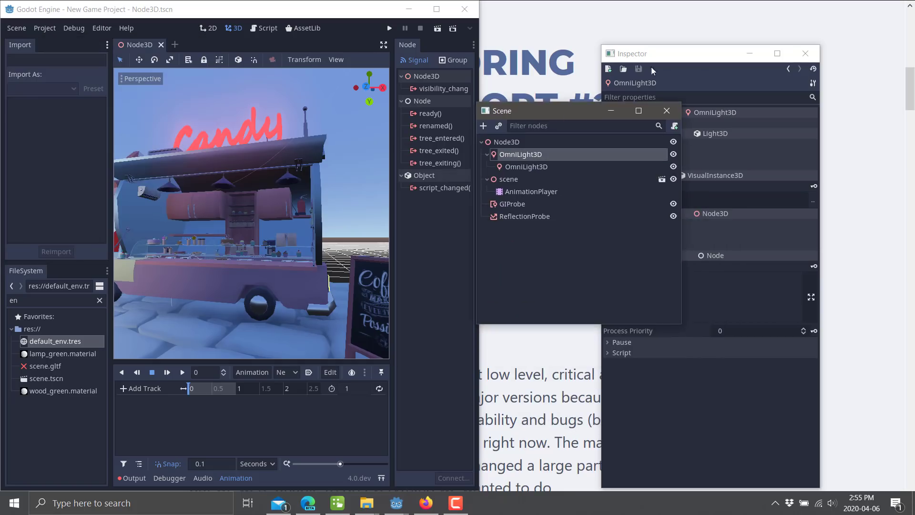
click(700, 59)
drag(700, 58, 789, 18)
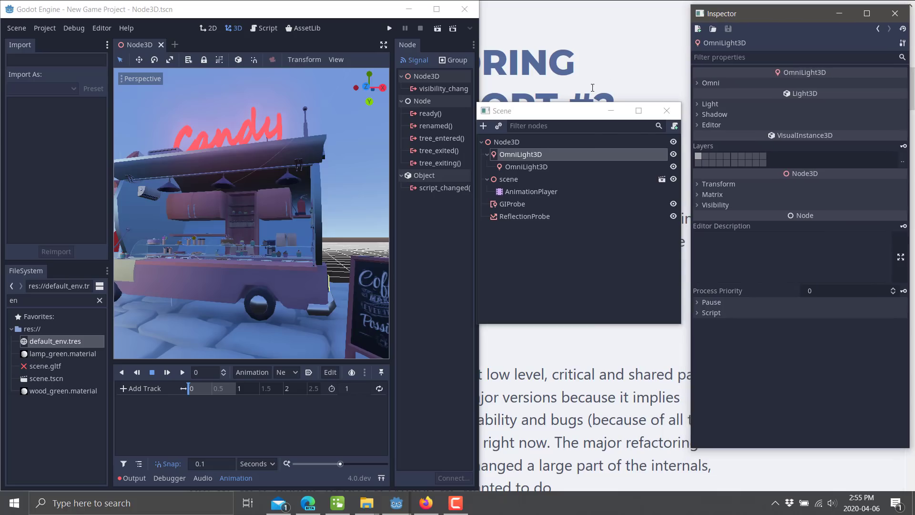
drag(551, 111, 568, 19)
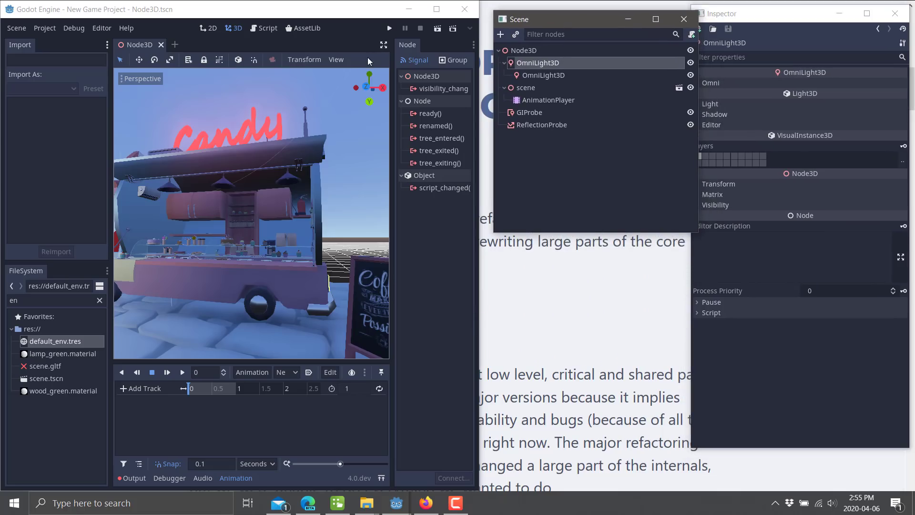
- Toggle the 3D view's distraction-free expansion while nudging the floating Scene window
click(382, 42)
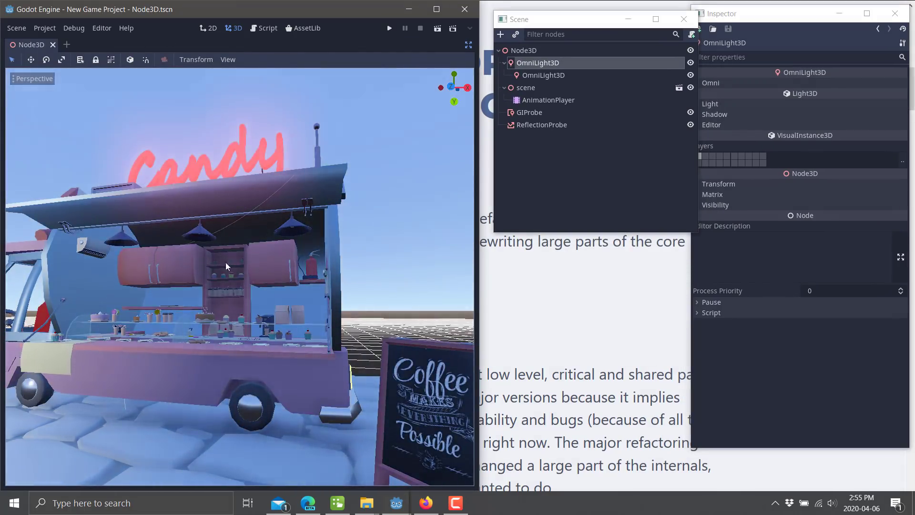
drag(589, 20, 573, 12)
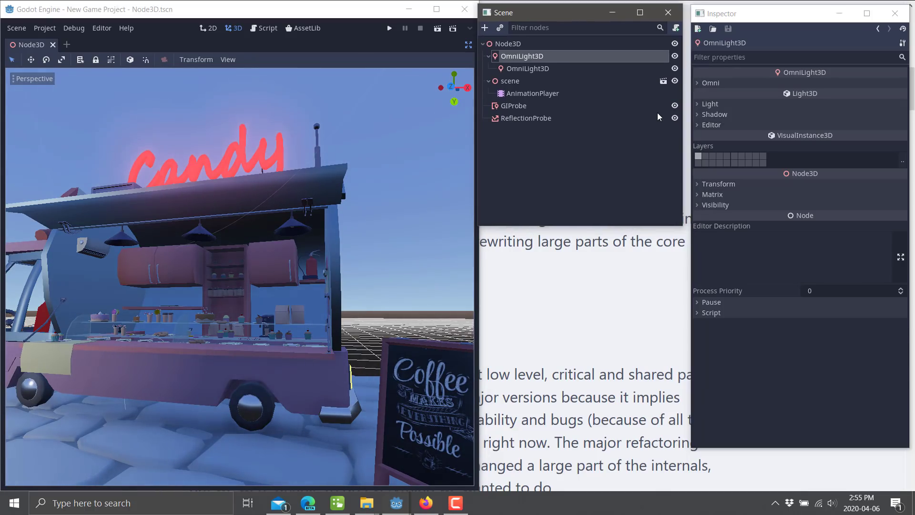
click(468, 48)
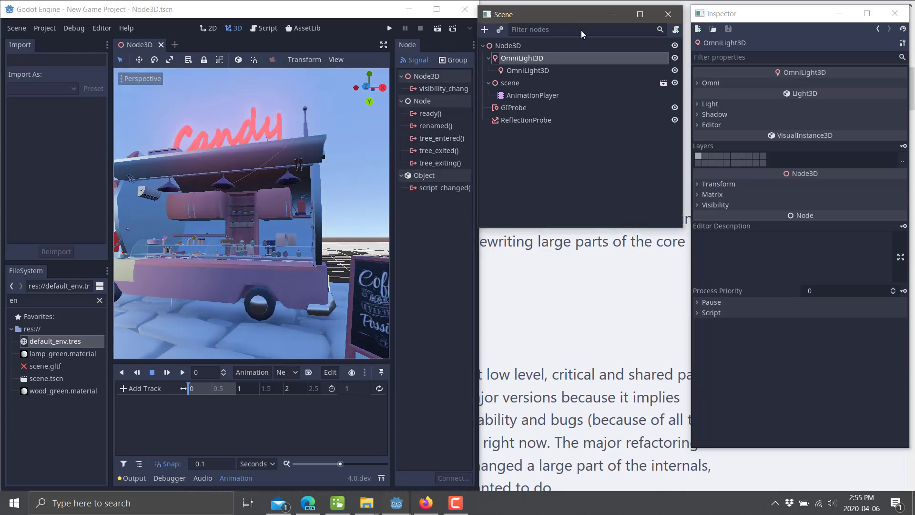
drag(605, 15, 605, 40)
- Re-dock the Scene and Inspector windows and maximize the editor
click(670, 41)
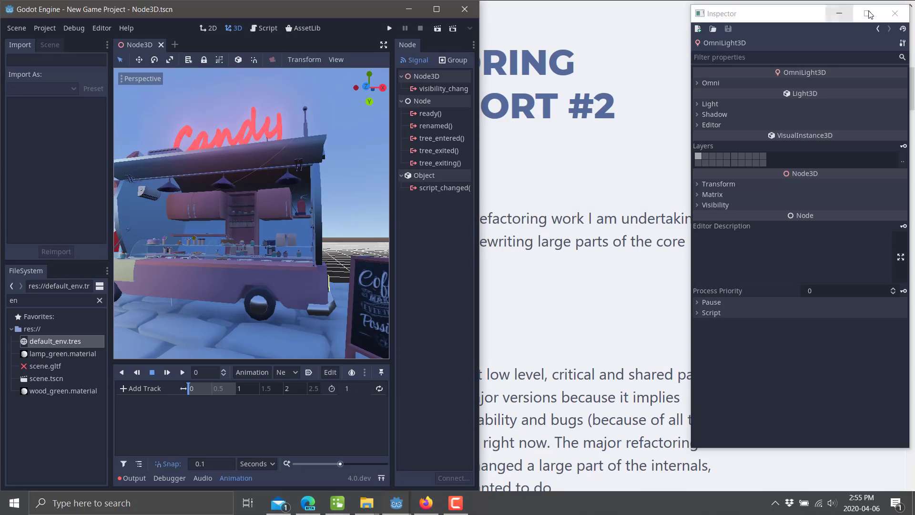
click(895, 14)
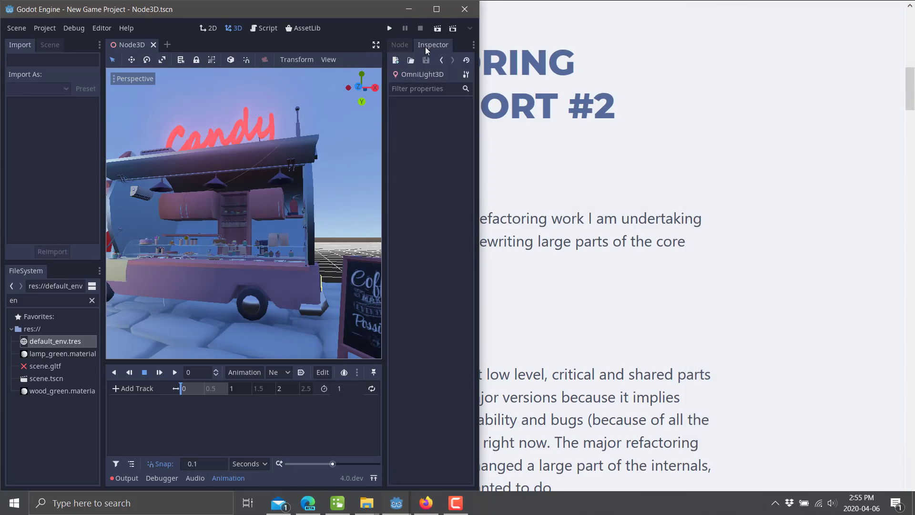
click(436, 9)
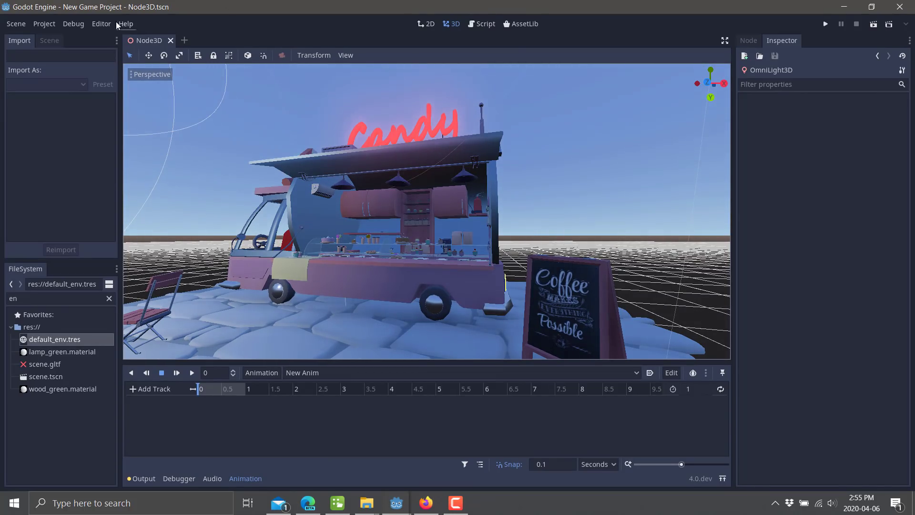
click(102, 24)
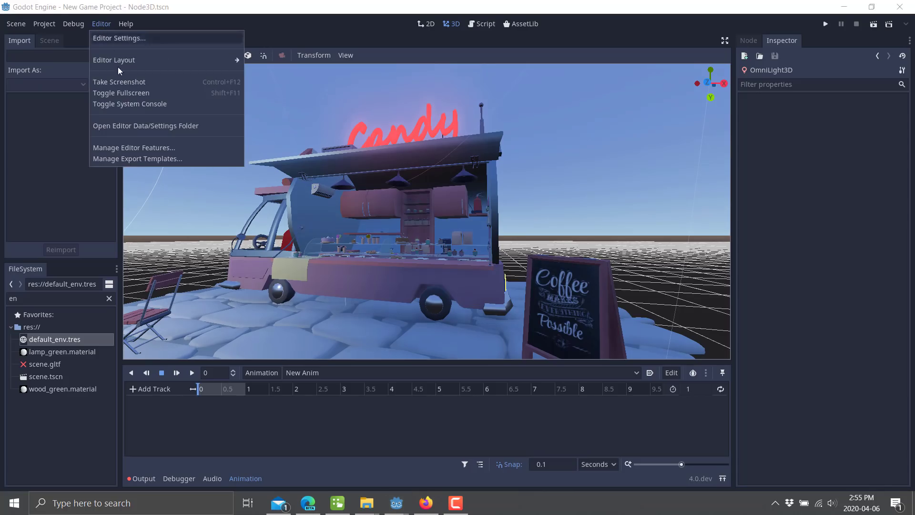
click(129, 104)
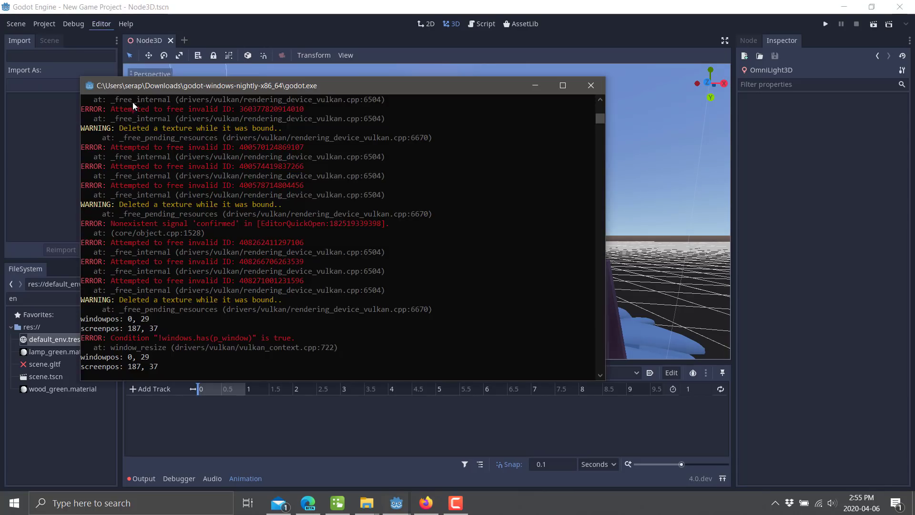
click(101, 24)
click(125, 104)
click(310, 7)
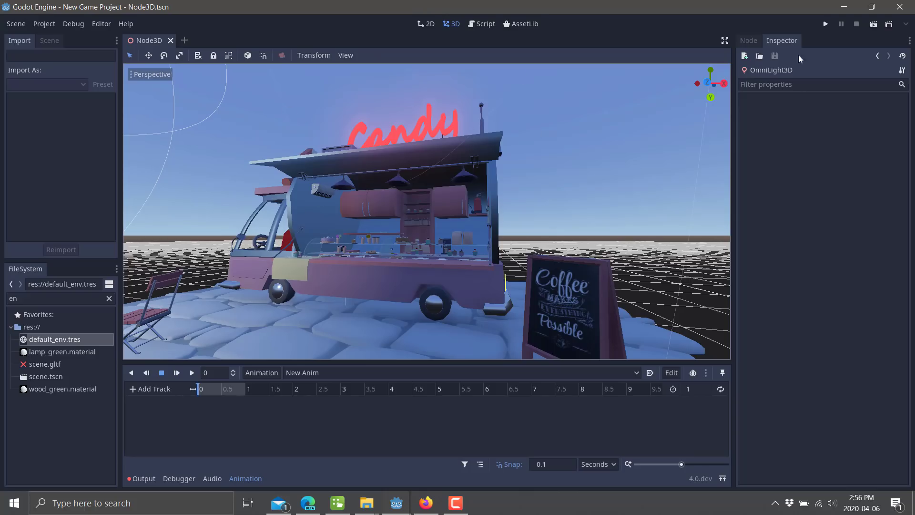
- Float the Inspector and FileSystem docks as separate windows, the Inspector near screen centre
click(909, 42)
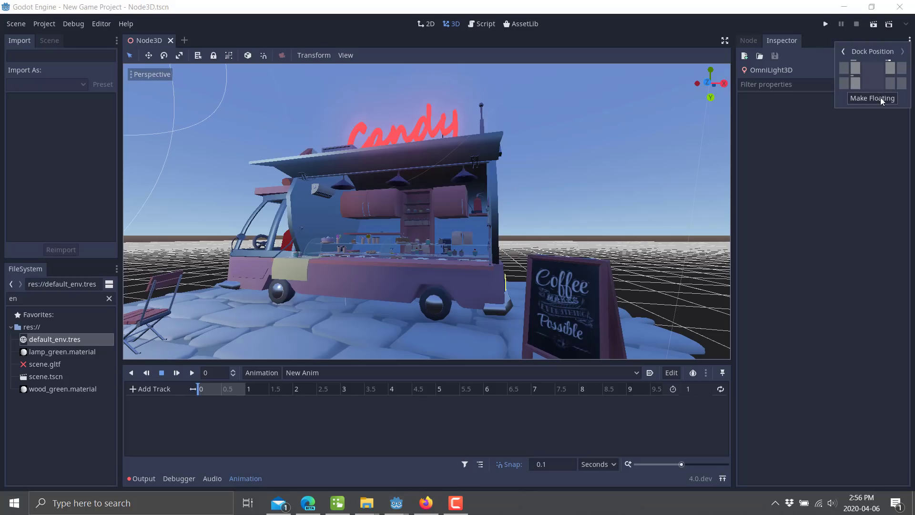
click(880, 97)
drag(805, 41, 433, 52)
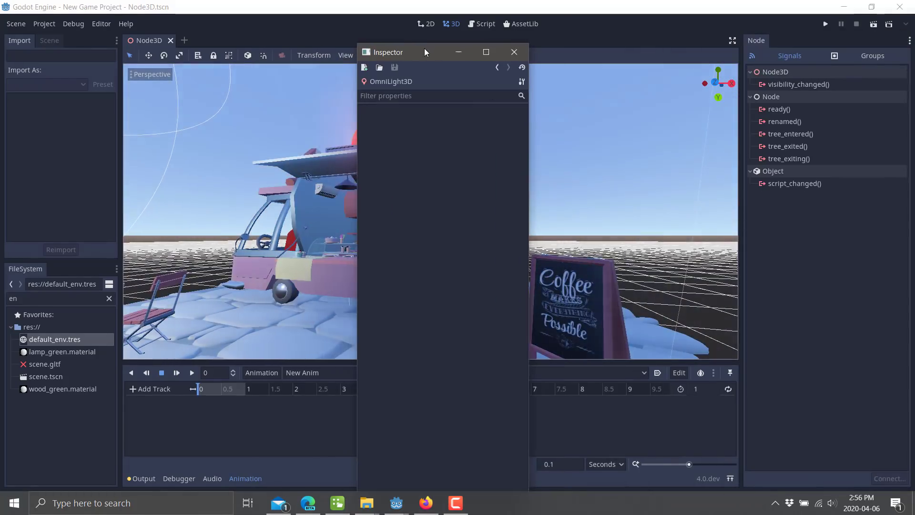
drag(384, 97, 441, 132)
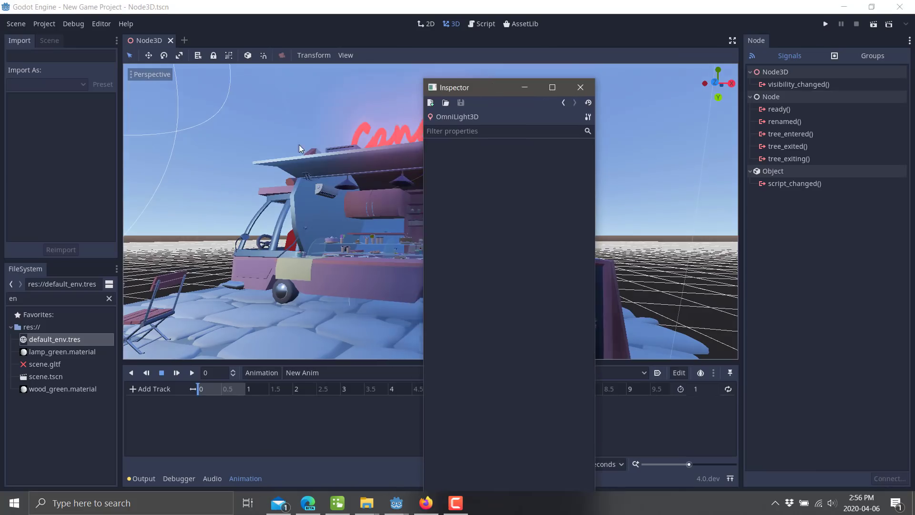
click(117, 270)
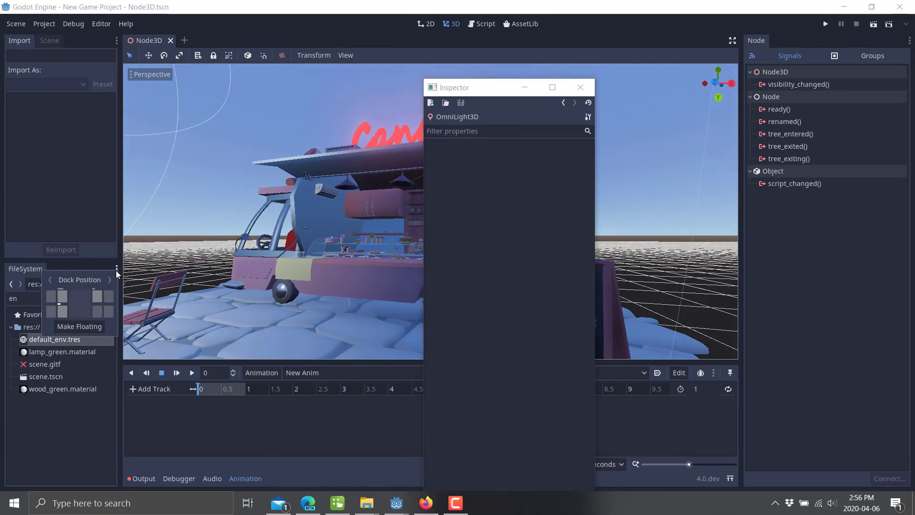
click(86, 326)
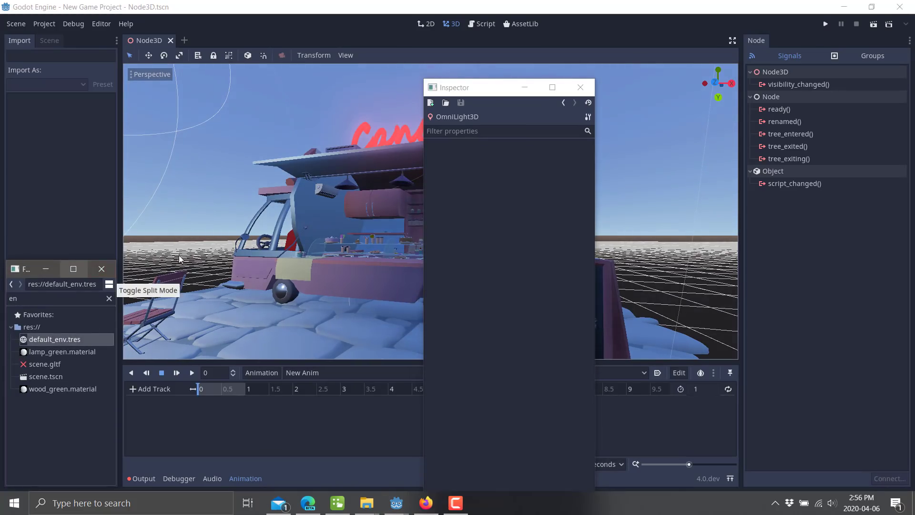
- Peek at the onion skinning options twice and the Import dock's position options
click(712, 373)
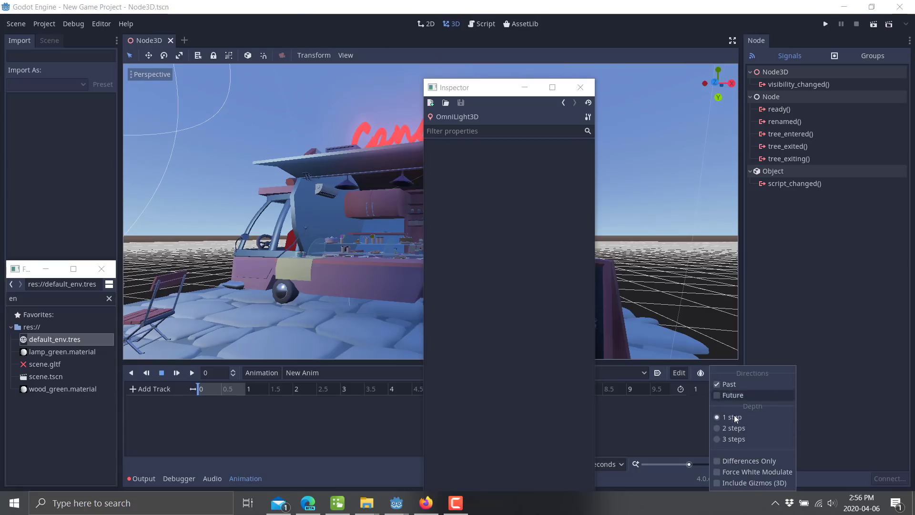
click(678, 395)
click(713, 372)
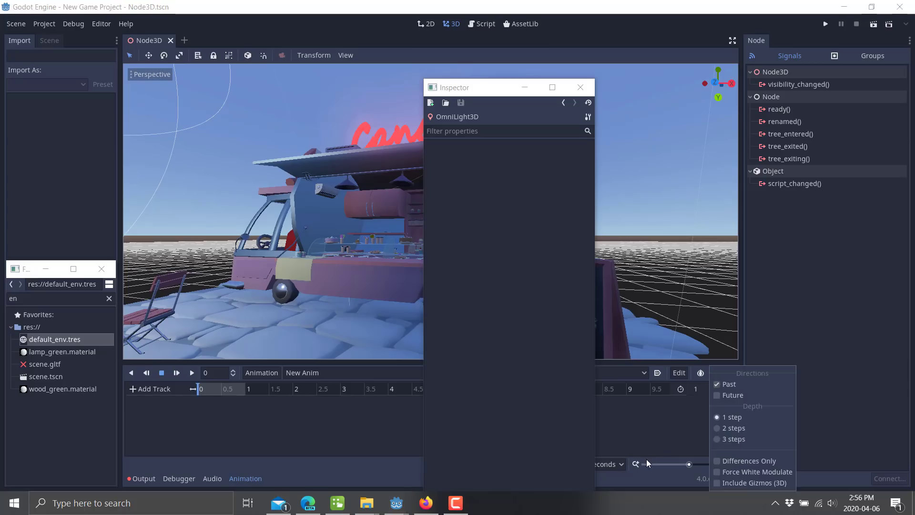
click(592, 219)
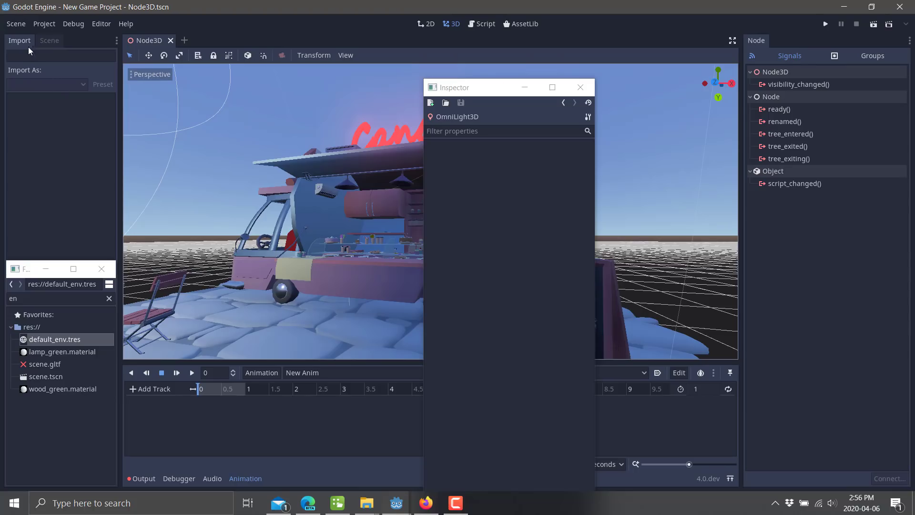
click(117, 41)
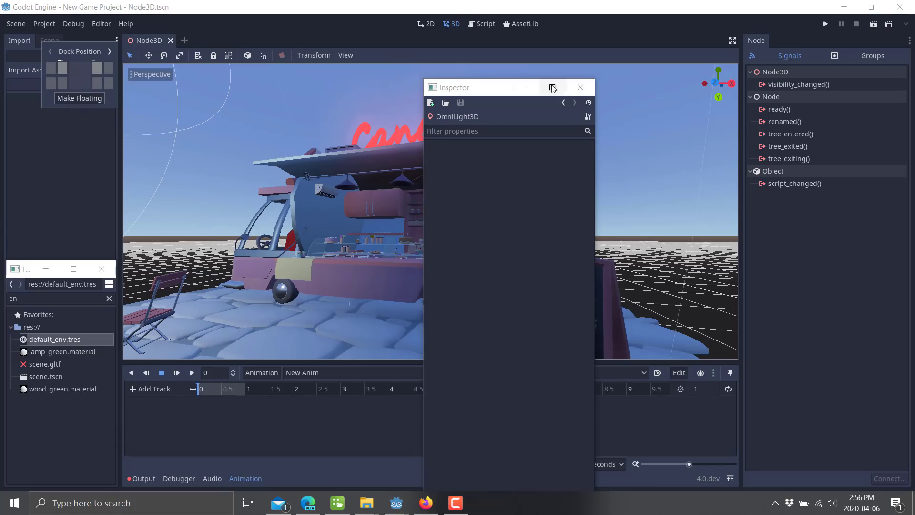
- Re-dock the Inspector beside Node and the FileSystem dock, then switch to the blog
click(580, 88)
click(90, 183)
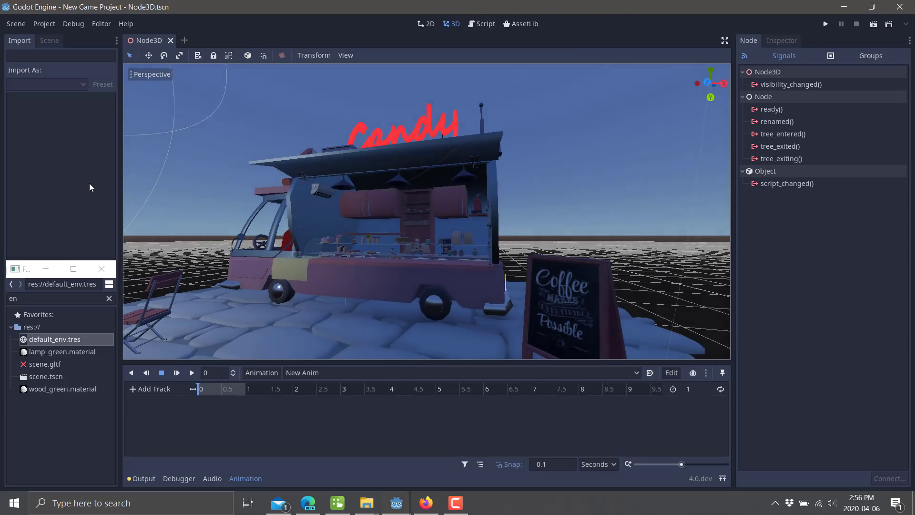
click(104, 269)
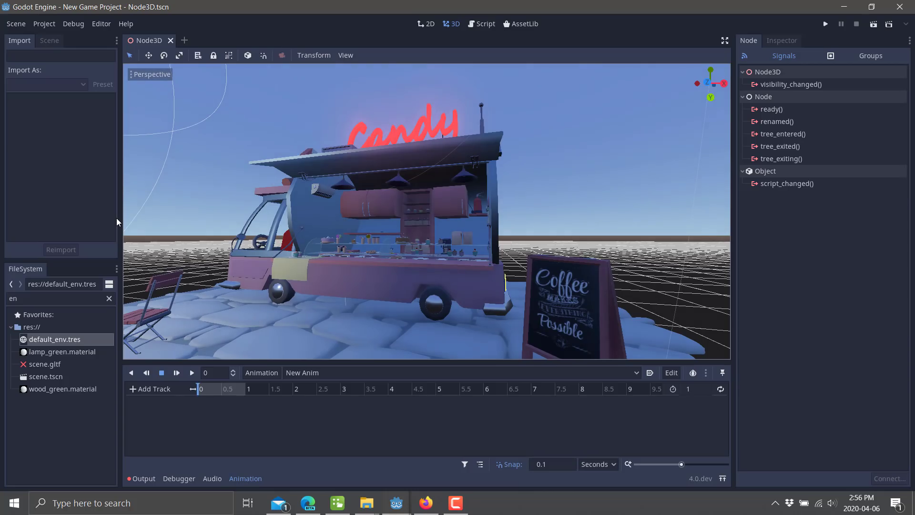
key(alt+Tab)
key(alt+Tab)
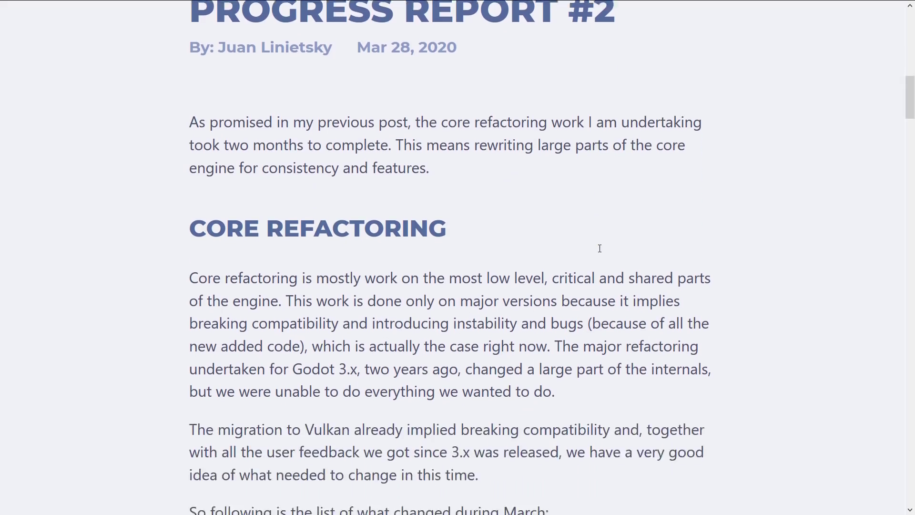
scroll(585, 228, down, 3)
scroll(600, 247, down, 3)
scroll(599, 247, down, 3)
scroll(286, 215, down, 2)
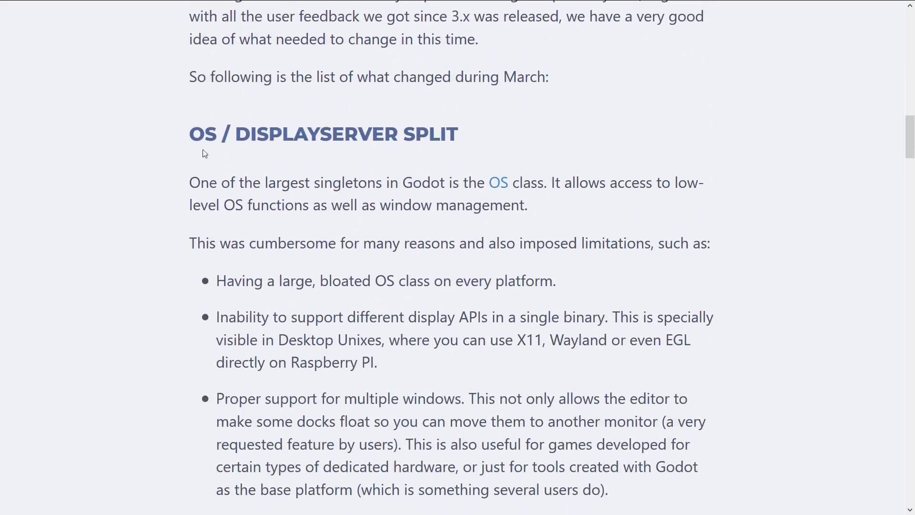
scroll(438, 201, down, 2)
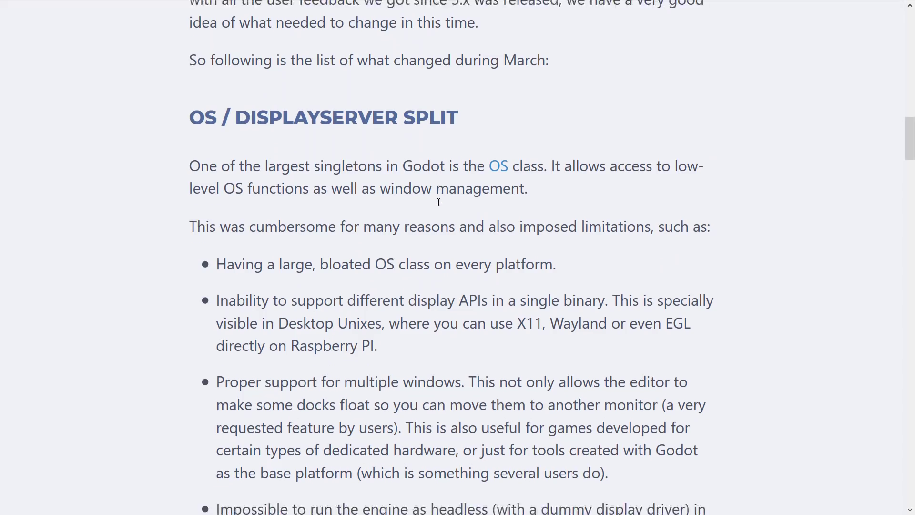
scroll(437, 202, down, 1)
scroll(438, 202, down, 1)
drag(354, 103, 558, 103)
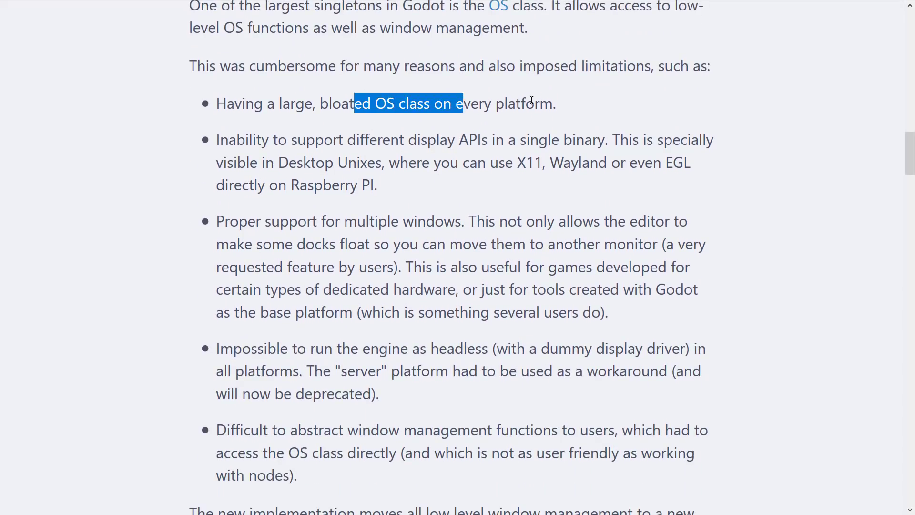
click(585, 125)
scroll(586, 125, down, 3)
scroll(585, 125, down, 3)
scroll(501, 157, down, 3)
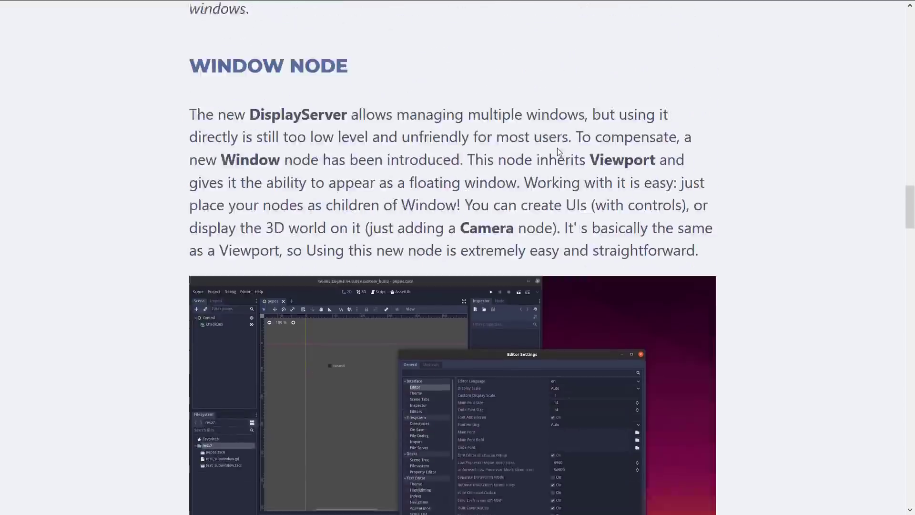
scroll(253, 83, down, 2)
mouse_move(217, 89)
mouse_down()
mouse_move(465, 86)
mouse_move(412, 111)
mouse_up()
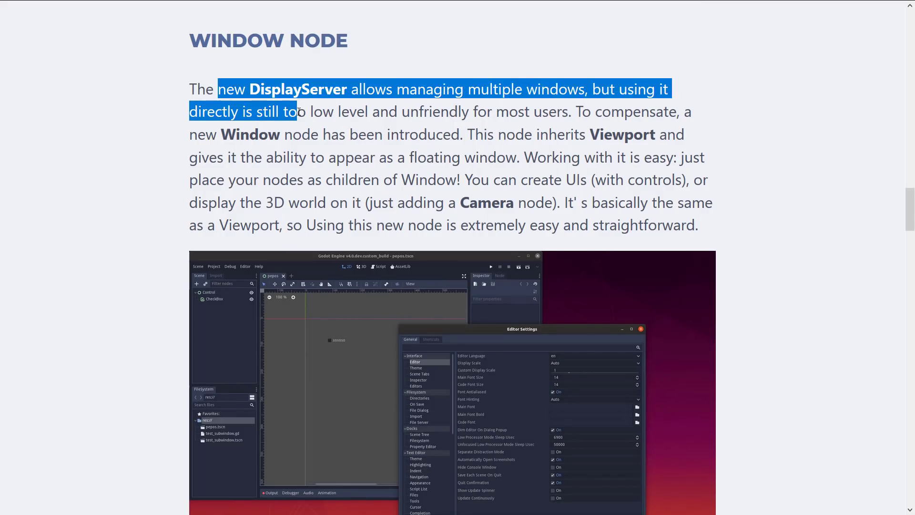
click(451, 126)
scroll(451, 126, down, 4)
scroll(438, 248, down, 2)
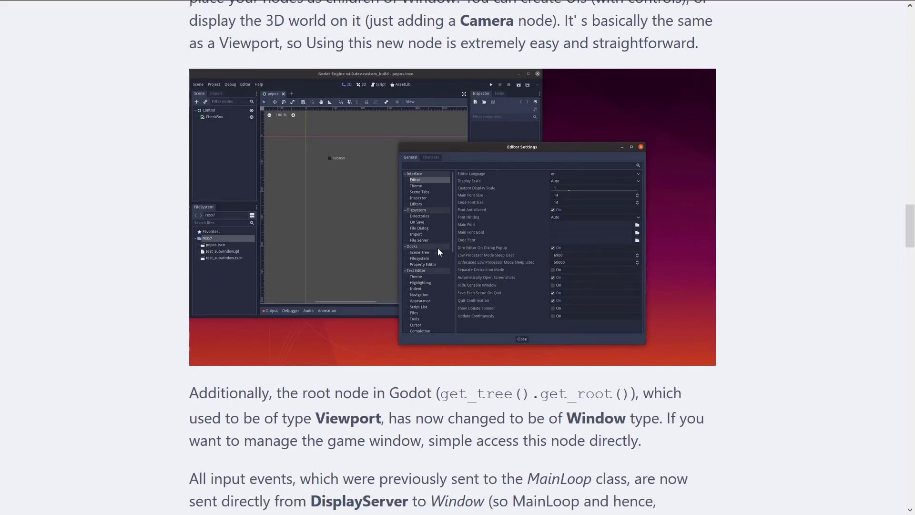
scroll(438, 248, down, 4)
mouse_move(255, 221)
mouse_down()
mouse_move(462, 223)
mouse_move(349, 248)
mouse_move(604, 246)
mouse_move(598, 254)
mouse_move(652, 271)
mouse_up()
click(653, 271)
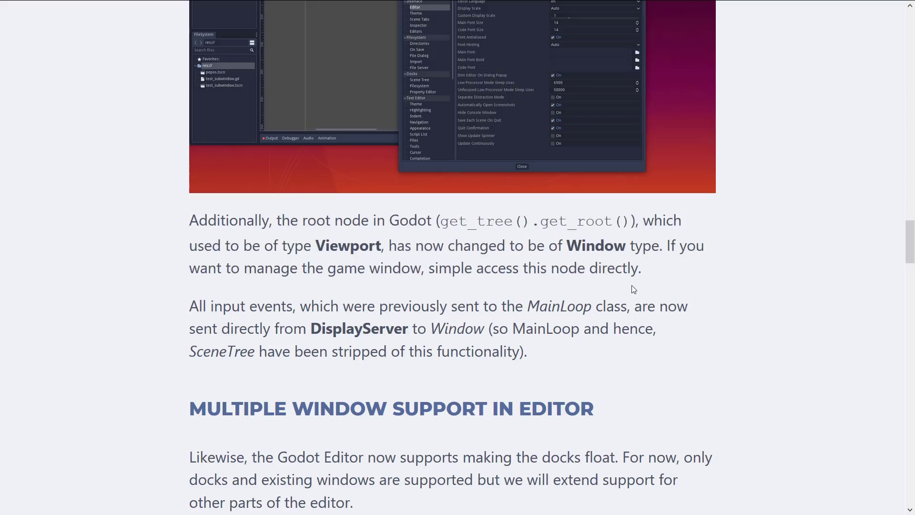
scroll(631, 289, down, 2)
scroll(631, 289, down, 2)
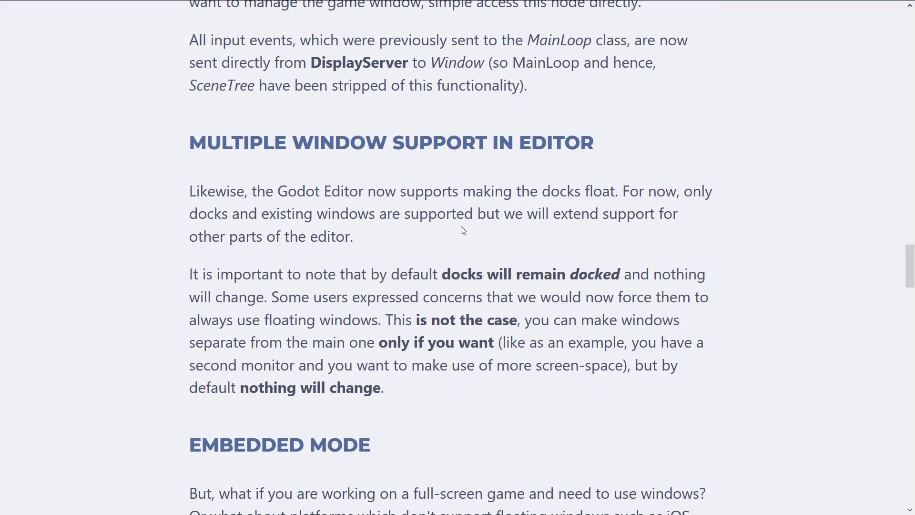
scroll(460, 226, down, 1)
scroll(451, 223, down, 2)
scroll(450, 224, down, 2)
scroll(450, 224, down, 2)
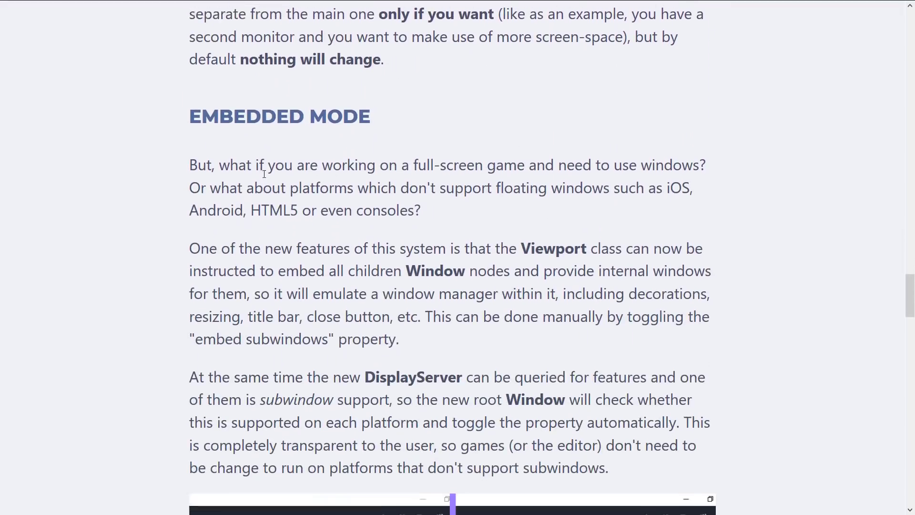
scroll(286, 179, down, 2)
drag(219, 137, 444, 184)
click(444, 184)
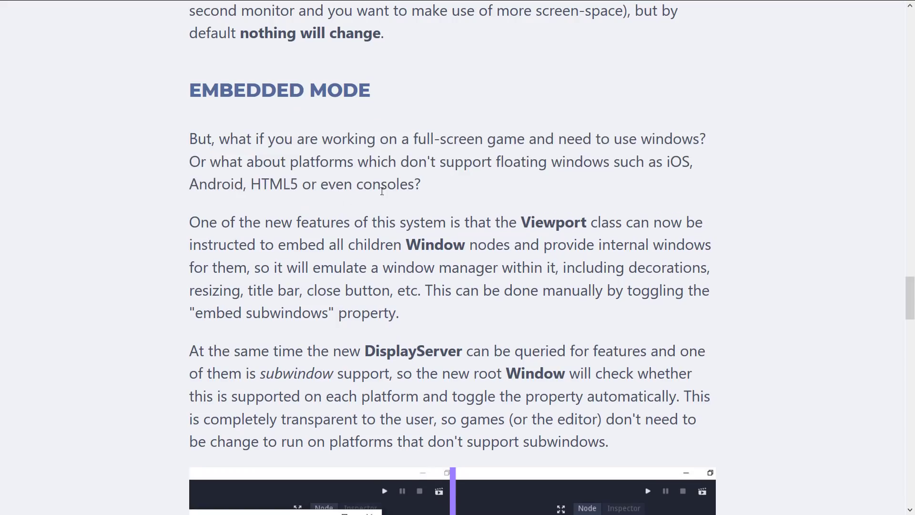
scroll(343, 208, down, 1)
scroll(342, 208, down, 2)
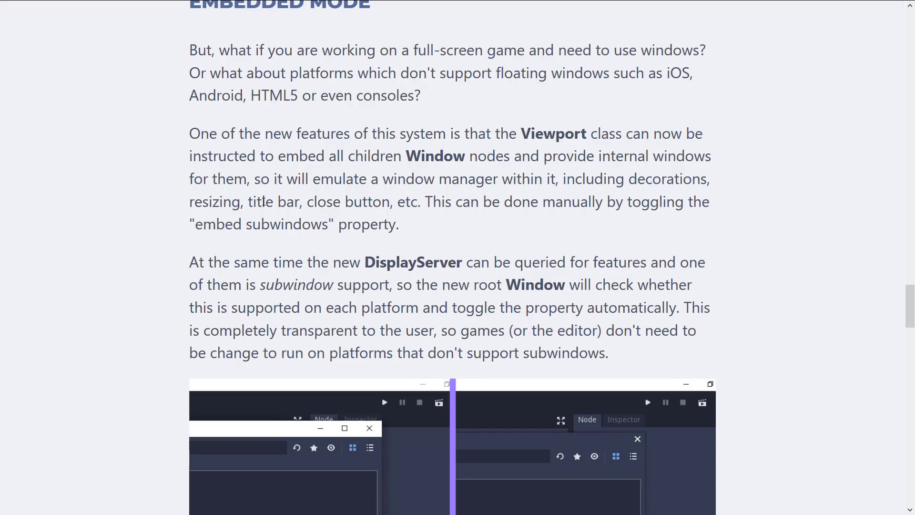
drag(455, 203, 623, 226)
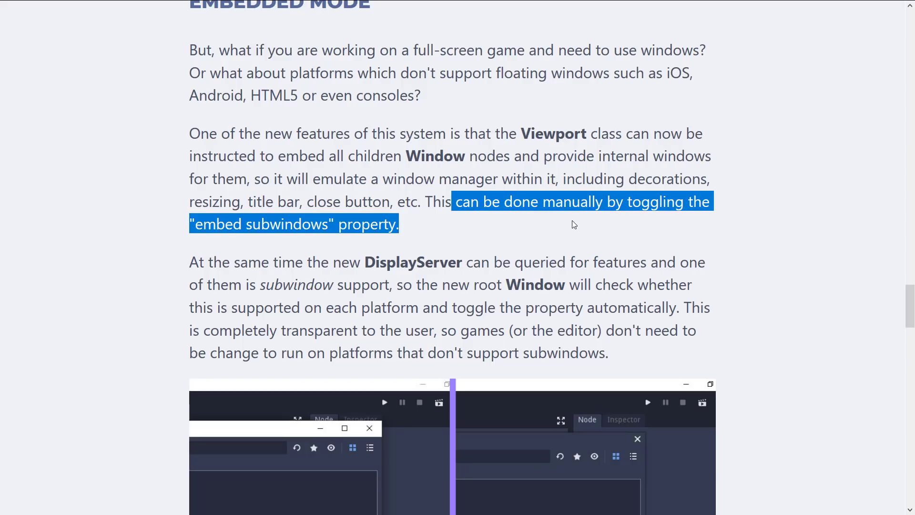
scroll(576, 223, down, 3)
scroll(572, 221, down, 1)
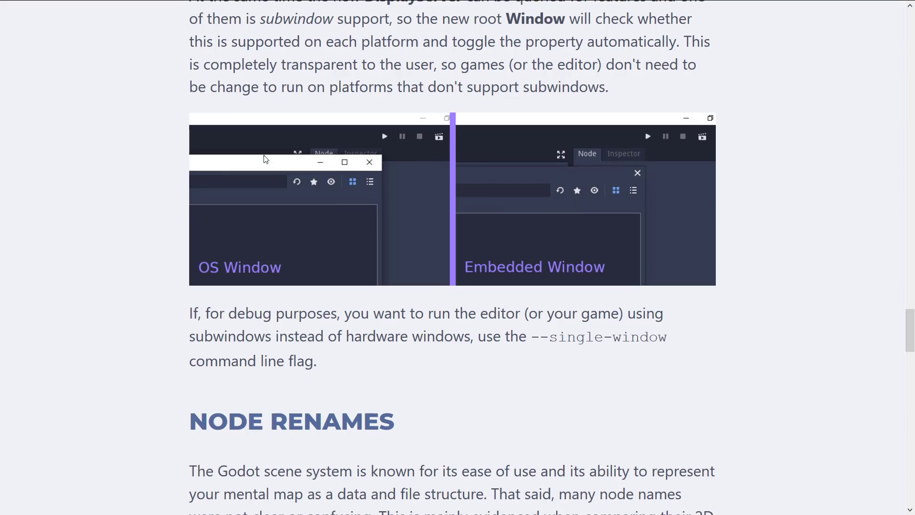
scroll(437, 275, down, 2)
scroll(435, 261, down, 2)
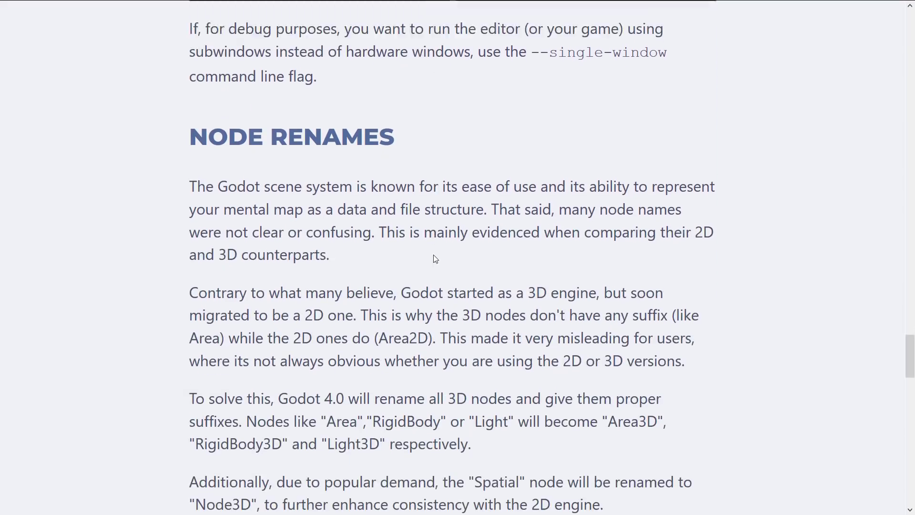
scroll(433, 255, down, 1)
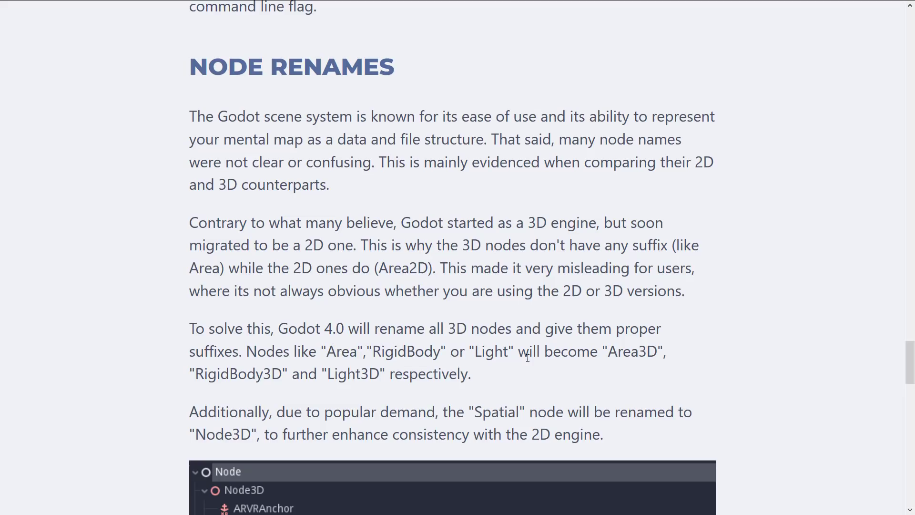
scroll(525, 370, down, 1)
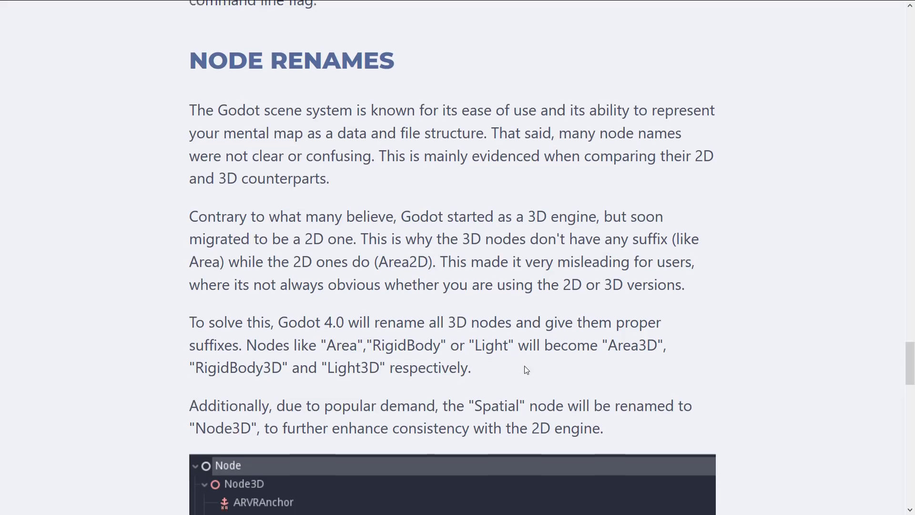
scroll(523, 365, down, 3)
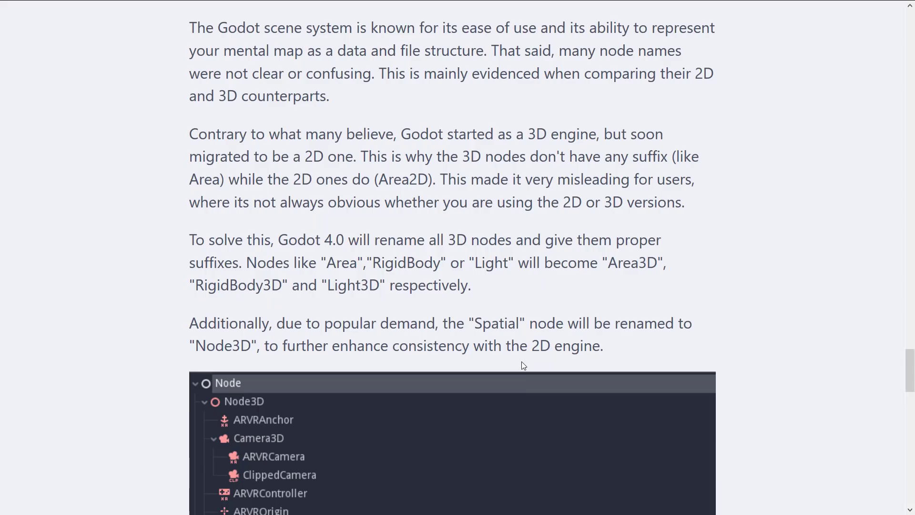
- Highlight Spatial and Node3D in the renames sections, then switch to the Custom Sky Shaders article
double_click(493, 323)
click(215, 350)
double_click(222, 345)
scroll(413, 319, down, 4)
scroll(414, 320, down, 4)
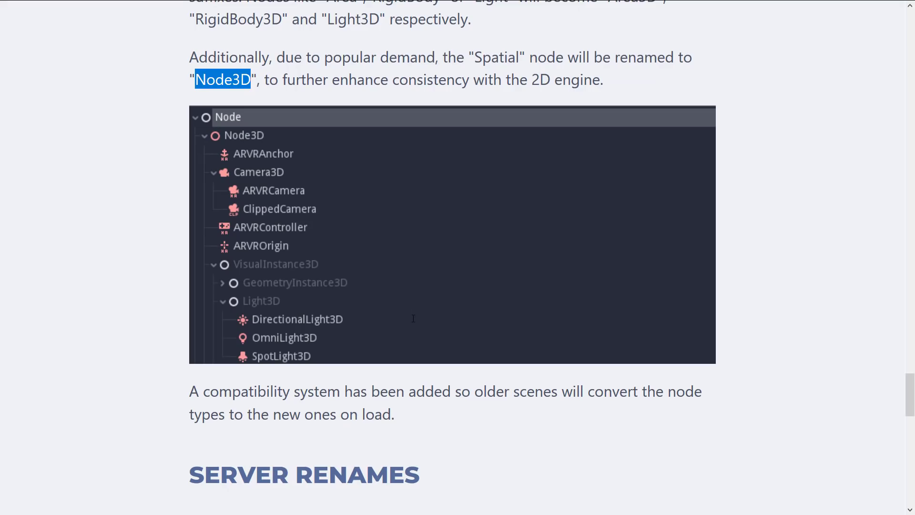
scroll(413, 320, down, 3)
scroll(412, 319, down, 2)
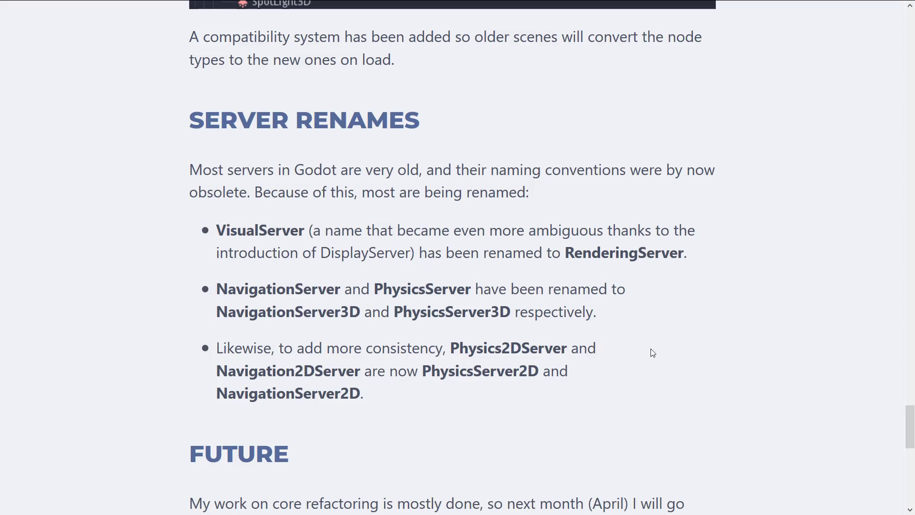
drag(652, 352, 190, 227)
click(452, 274)
scroll(452, 274, up, 1)
scroll(452, 274, up, 5)
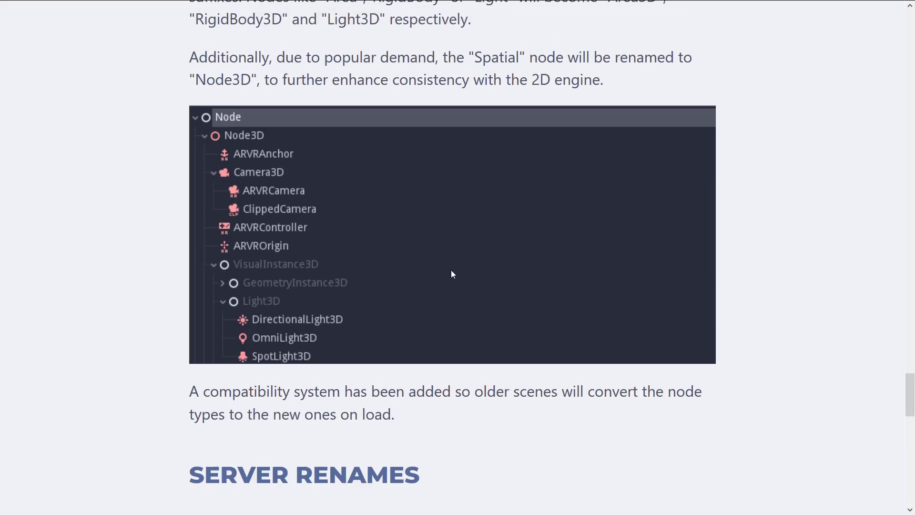
scroll(452, 273, up, 4)
double_click(234, 256)
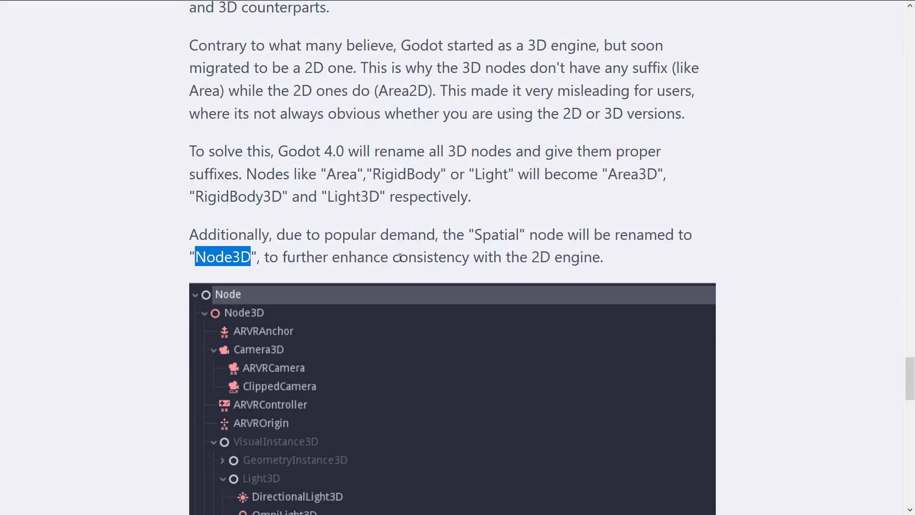
scroll(398, 258, up, 2)
scroll(397, 258, up, 3)
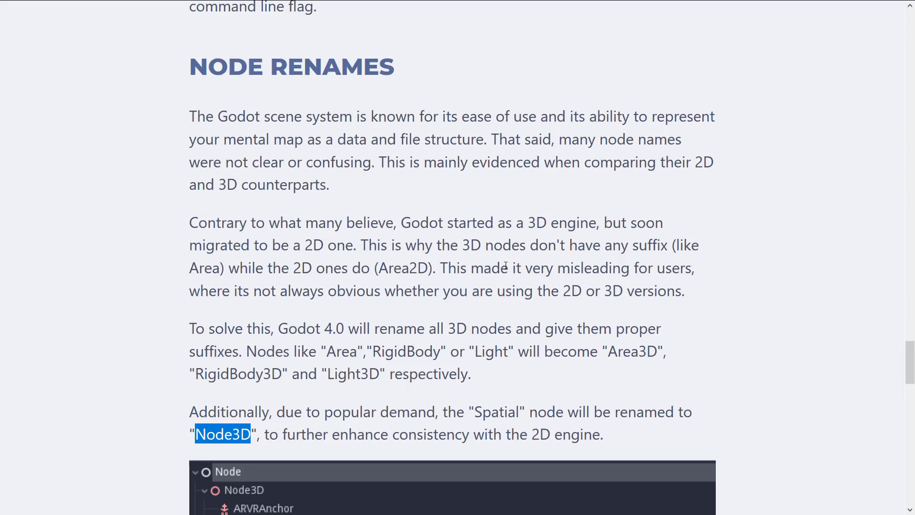
scroll(608, 285, down, 2)
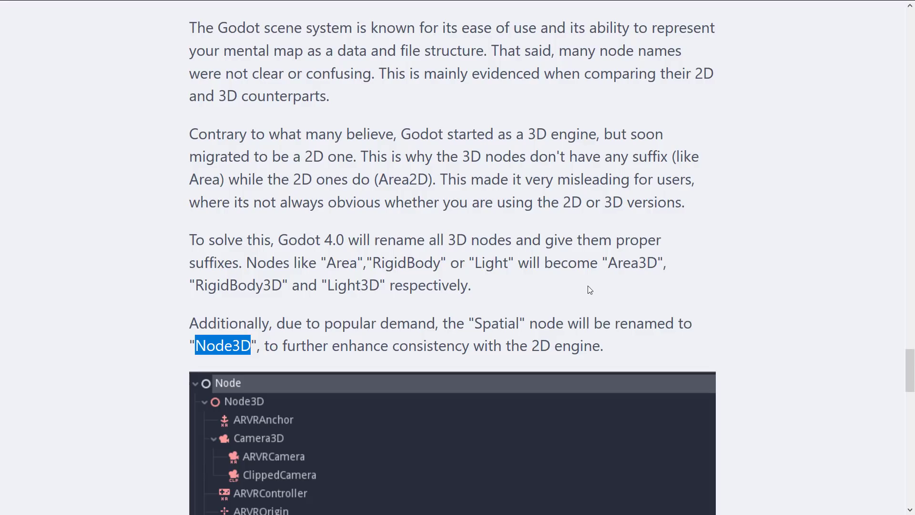
key(ctrl+Tab)
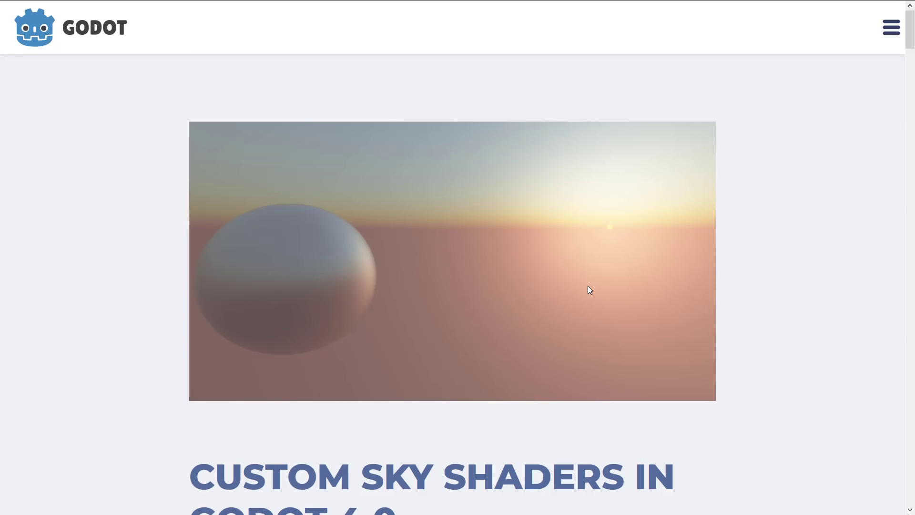
scroll(588, 286, down, 4)
scroll(601, 312, down, 4)
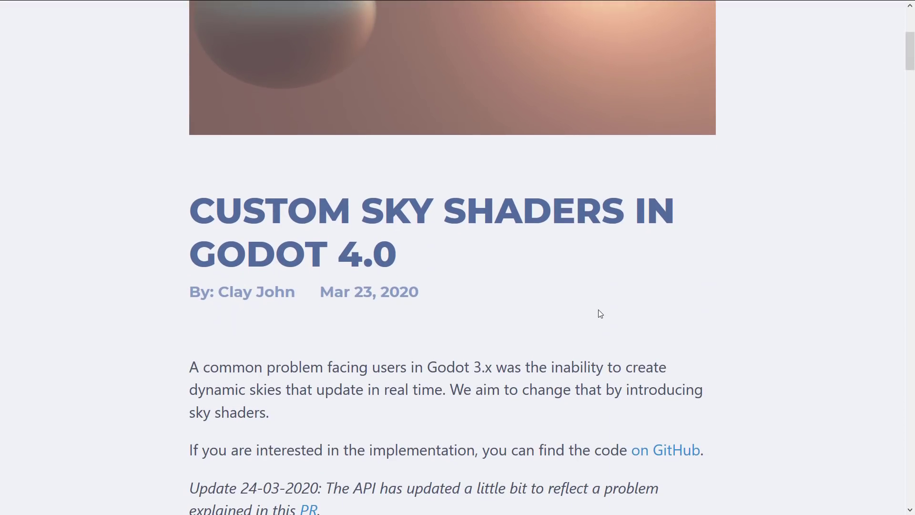
scroll(598, 310, down, 3)
scroll(598, 306, down, 2)
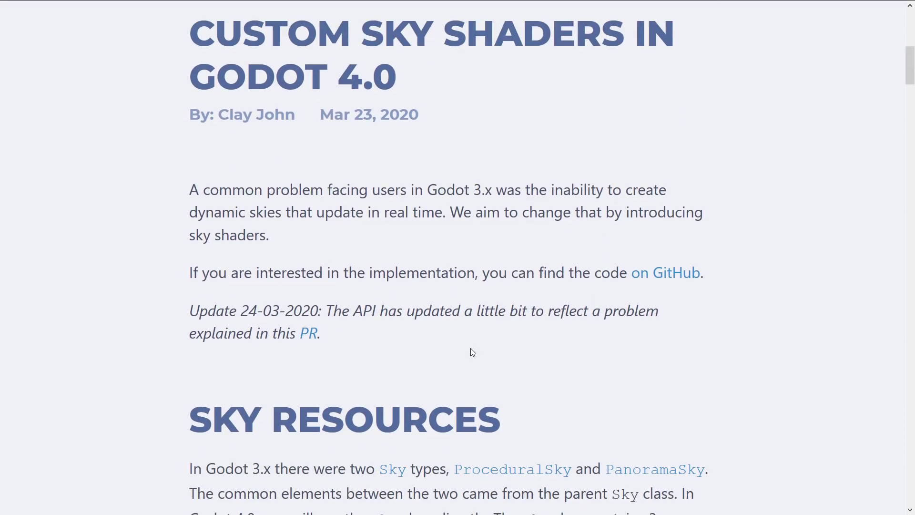
scroll(470, 348, down, 2)
scroll(393, 308, down, 2)
scroll(324, 266, down, 2)
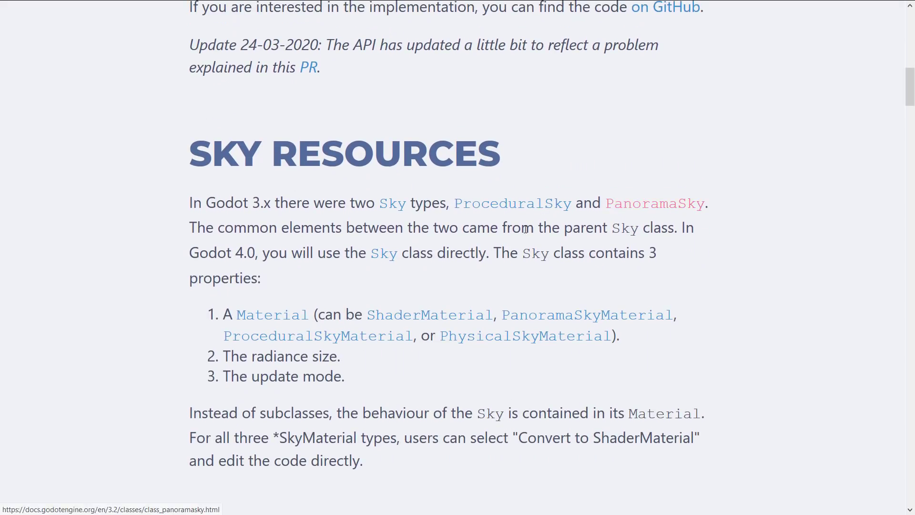
scroll(443, 254, down, 2)
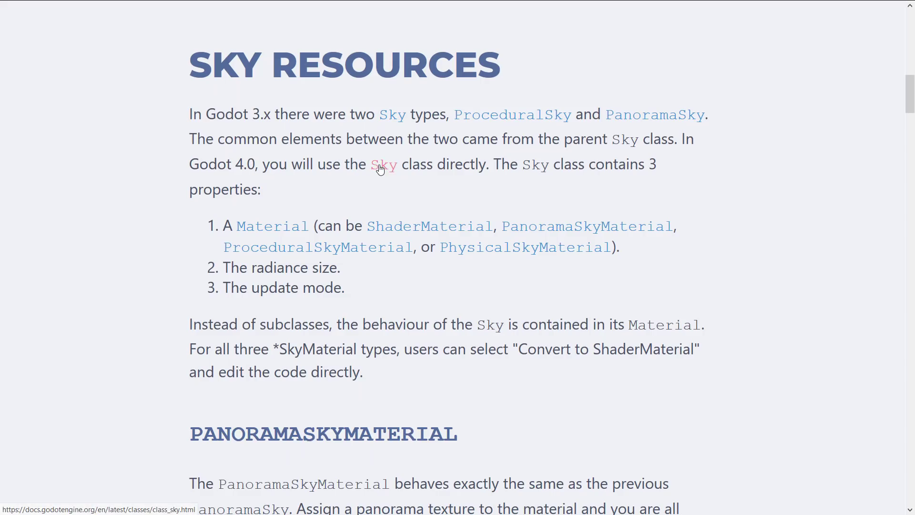
scroll(380, 168, down, 1)
scroll(381, 168, down, 1)
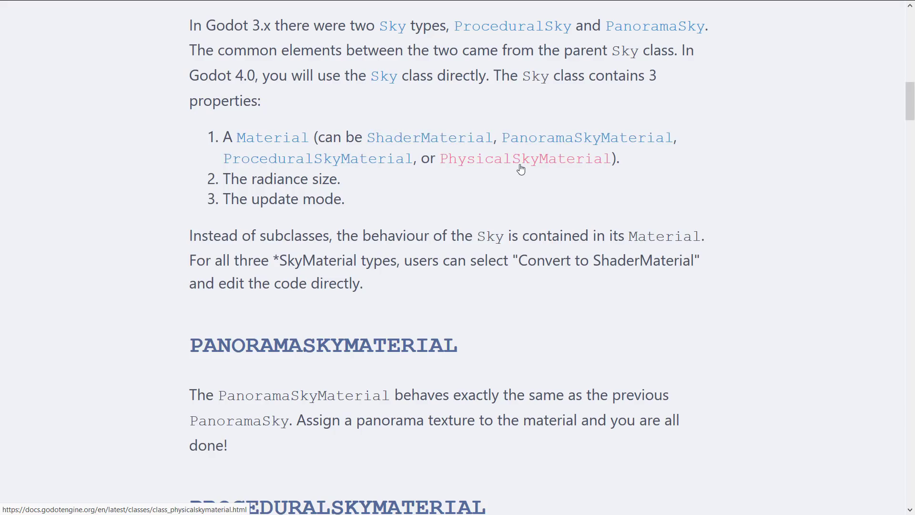
scroll(520, 168, down, 2)
scroll(521, 169, down, 2)
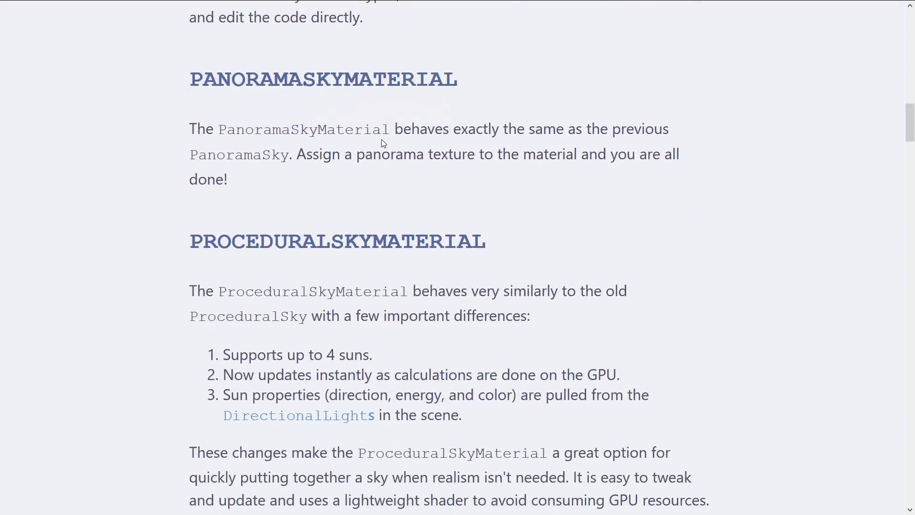
scroll(381, 143, down, 2)
scroll(381, 142, down, 2)
scroll(345, 163, down, 1)
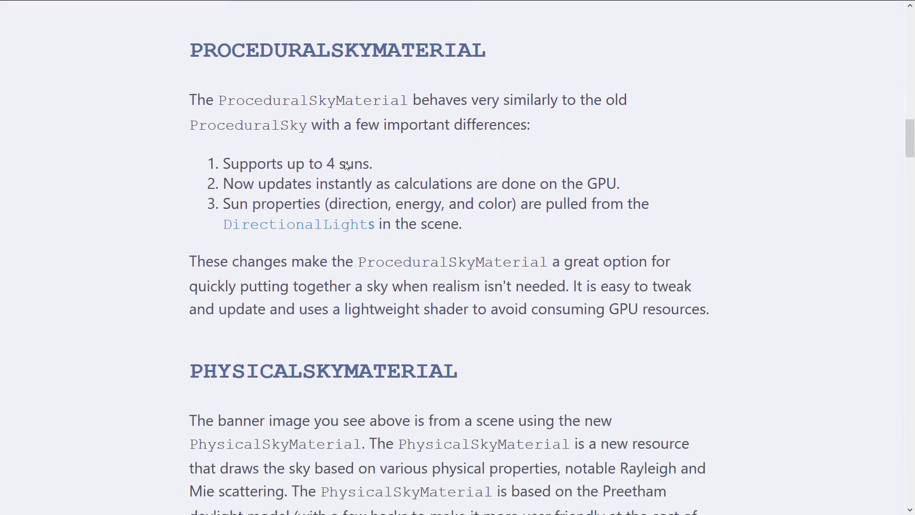
scroll(345, 164, down, 3)
scroll(346, 164, down, 2)
scroll(346, 163, down, 1)
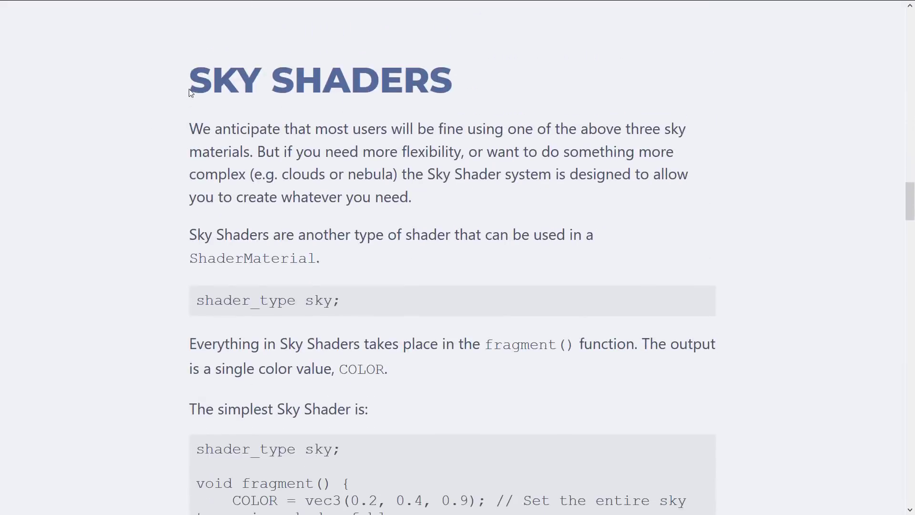
drag(191, 91, 522, 84)
click(522, 84)
drag(343, 301, 194, 301)
scroll(374, 279, down, 1)
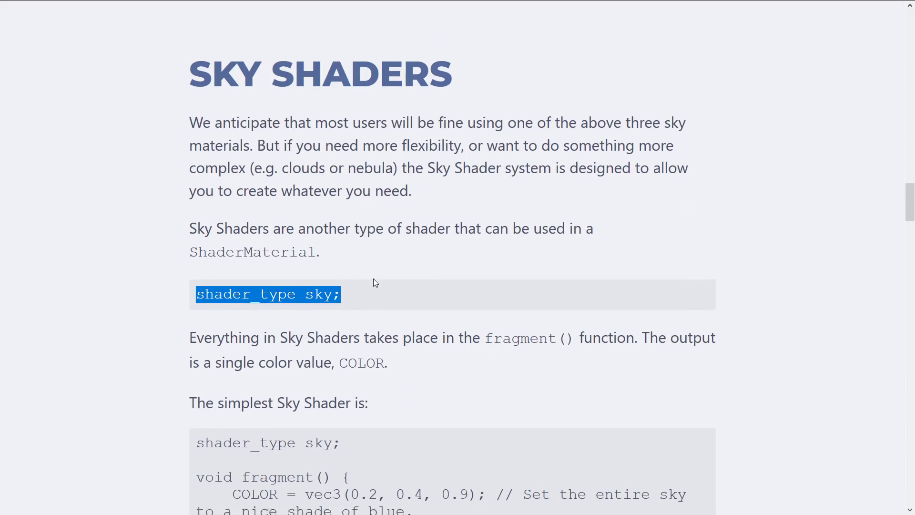
scroll(373, 278, down, 2)
mouse_move(415, 344)
mouse_down()
mouse_move(186, 283)
mouse_move(186, 269)
mouse_up()
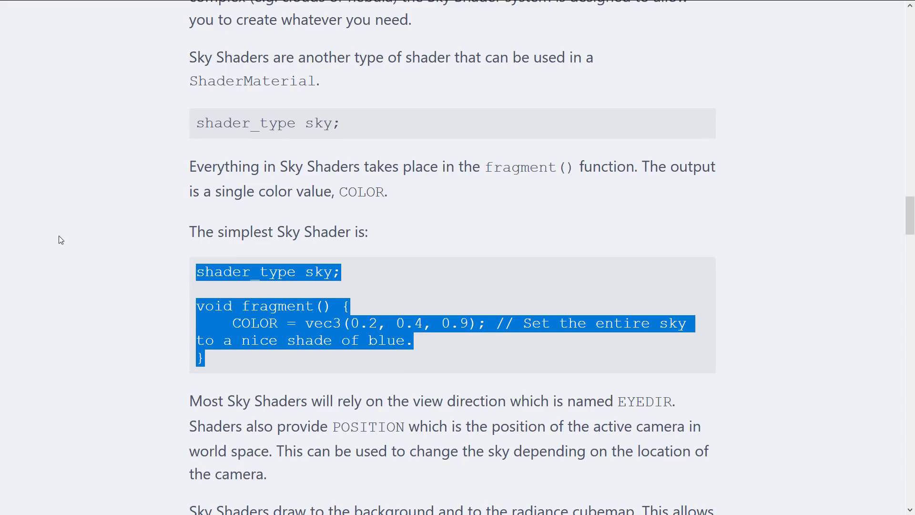
click(361, 311)
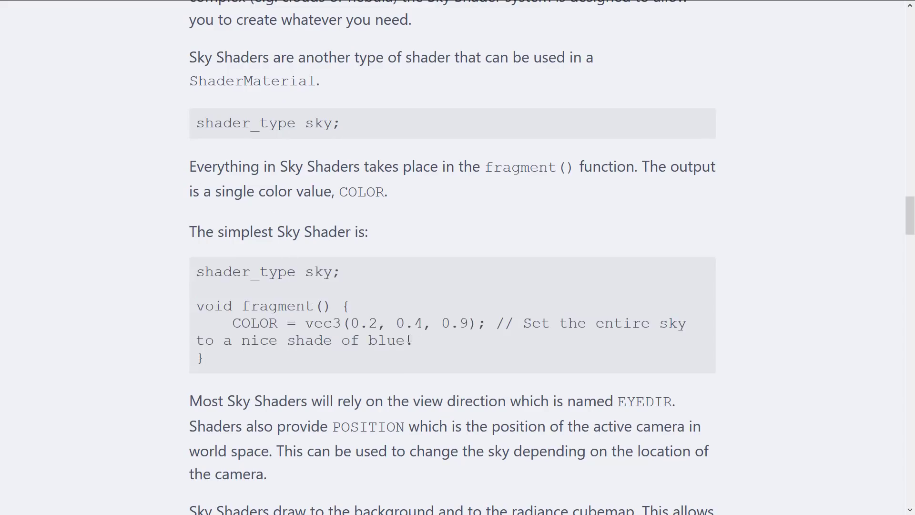
mouse_move(412, 340)
mouse_down()
mouse_move(210, 295)
mouse_move(197, 268)
mouse_up()
click(314, 293)
scroll(293, 257, down, 1)
scroll(343, 267, down, 2)
scroll(429, 236, down, 1)
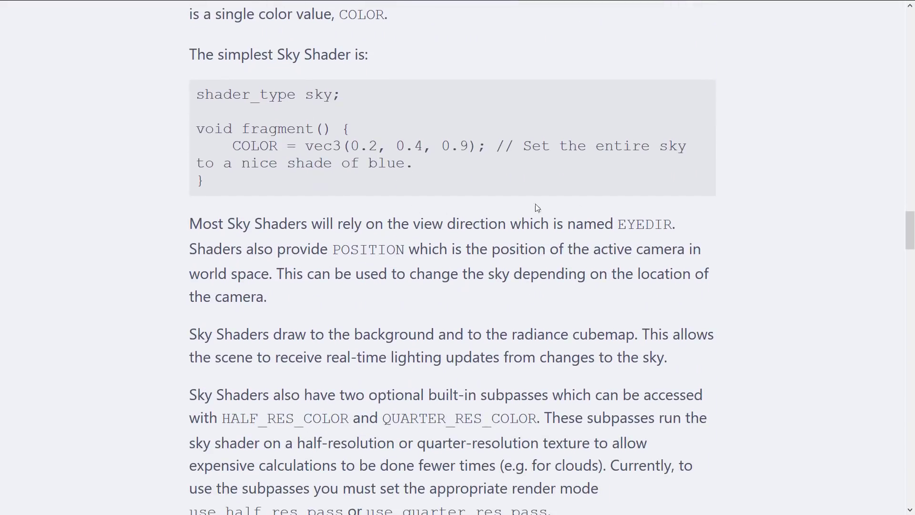
double_click(372, 249)
scroll(372, 249, down, 3)
double_click(286, 240)
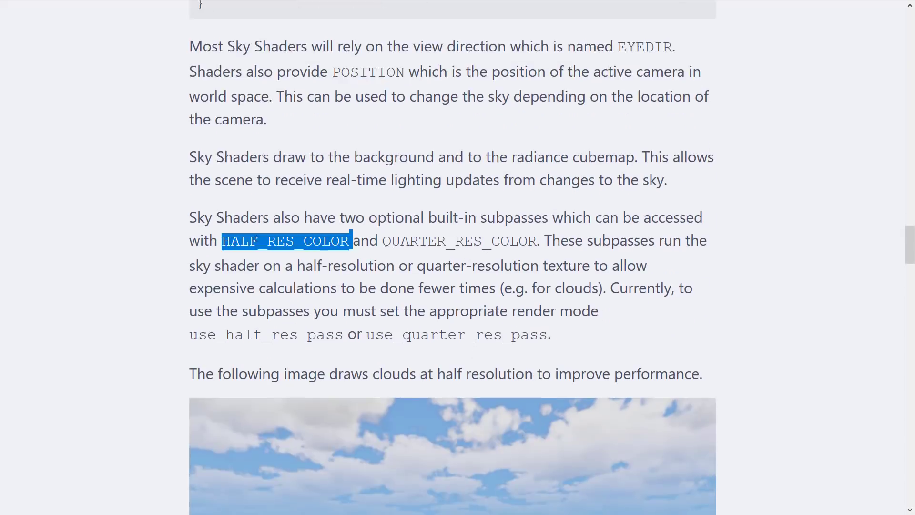
double_click(474, 242)
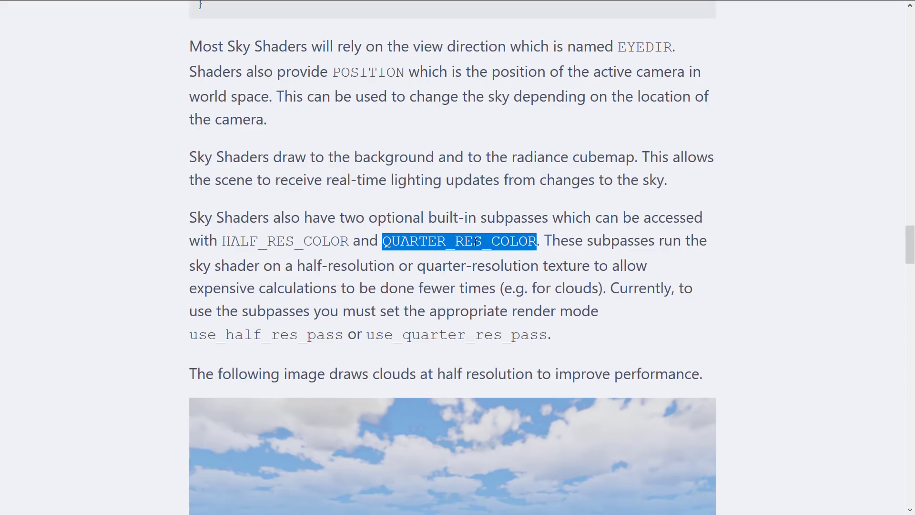
scroll(458, 287, down, 3)
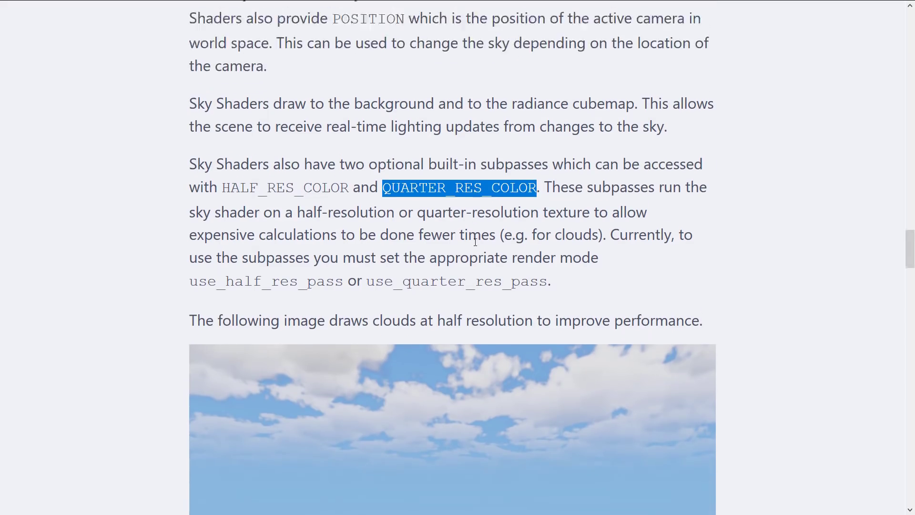
click(286, 158)
double_click(286, 158)
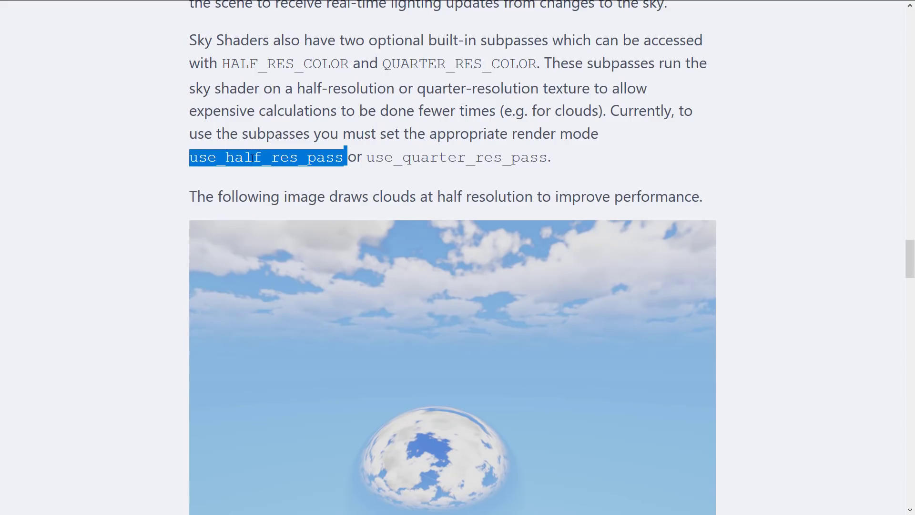
double_click(458, 158)
click(551, 244)
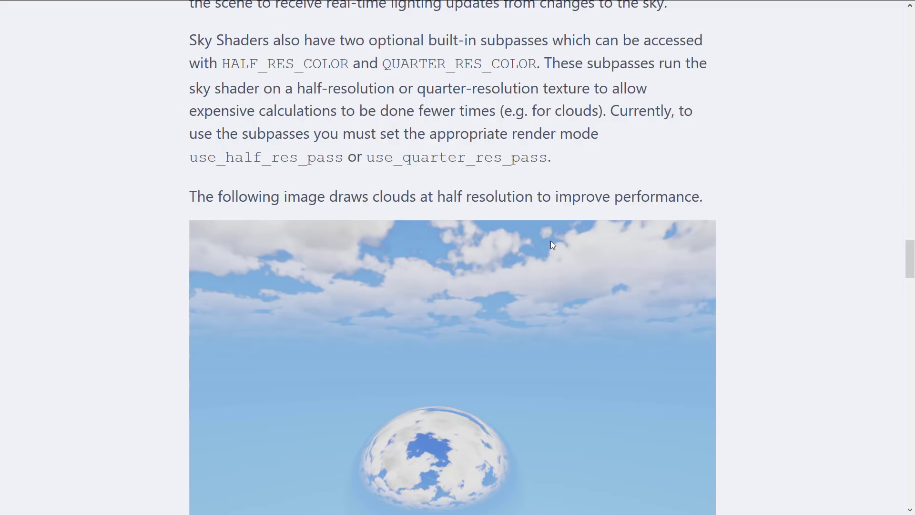
scroll(551, 245, down, 2)
scroll(551, 245, down, 2)
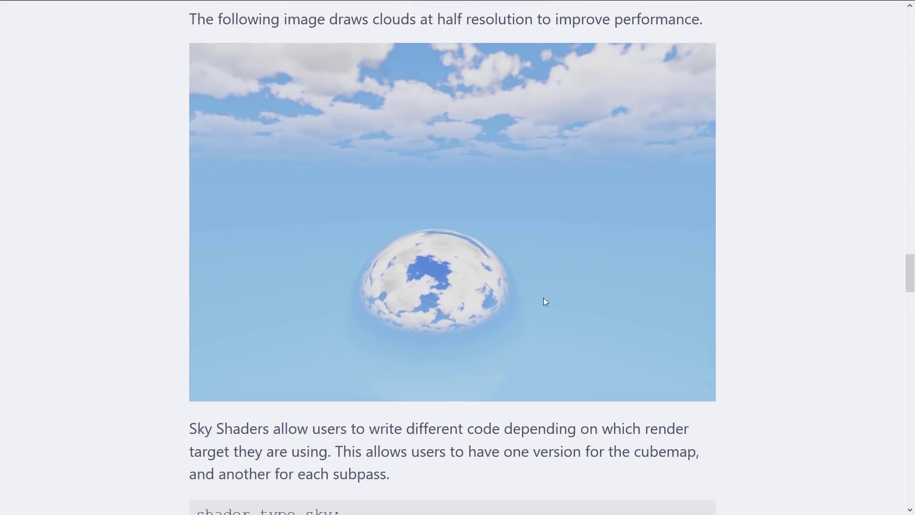
scroll(462, 317, down, 3)
scroll(462, 318, down, 3)
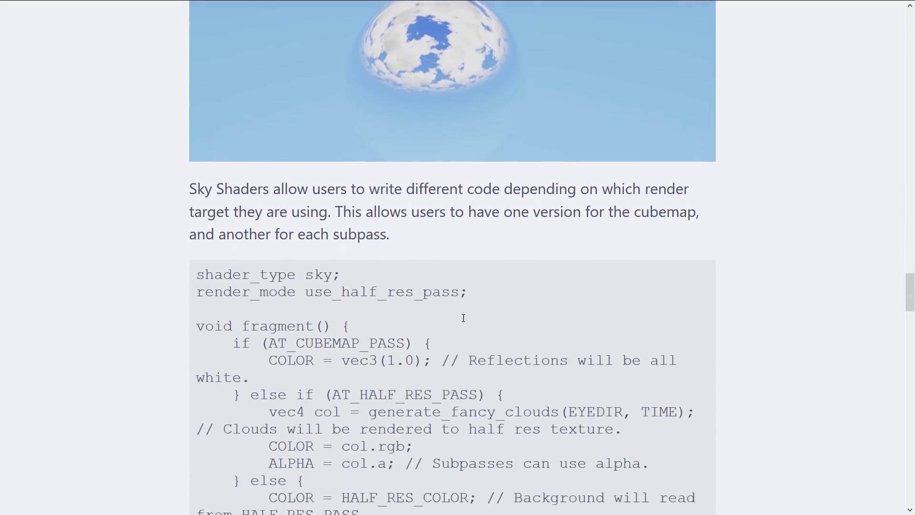
scroll(462, 318, down, 2)
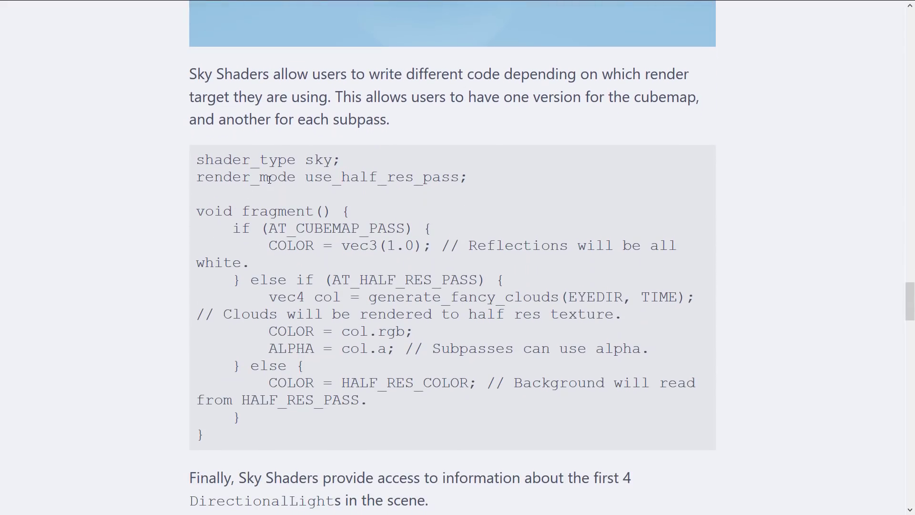
drag(197, 160, 454, 437)
click(454, 437)
scroll(638, 358, down, 2)
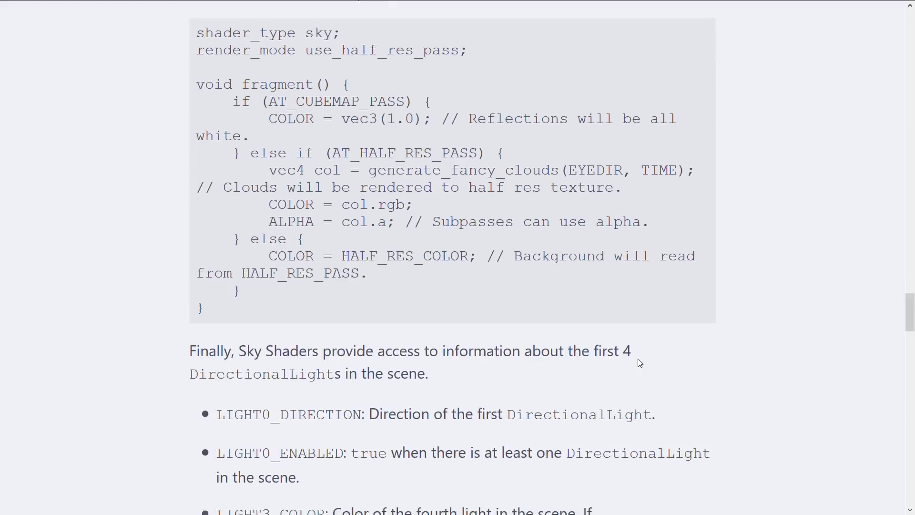
scroll(638, 358, down, 4)
scroll(638, 358, down, 4)
scroll(638, 358, down, 5)
scroll(638, 359, down, 3)
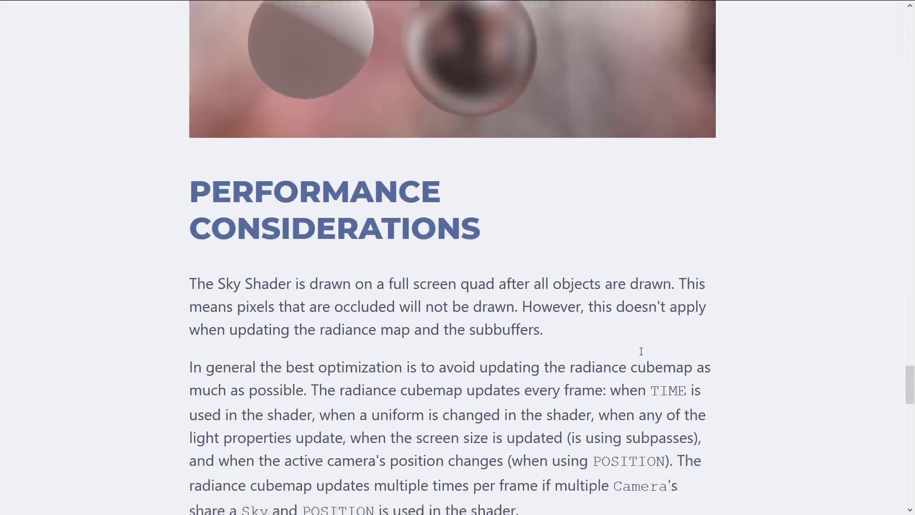
scroll(641, 351, down, 2)
scroll(641, 352, down, 1)
scroll(641, 351, down, 3)
scroll(641, 351, down, 4)
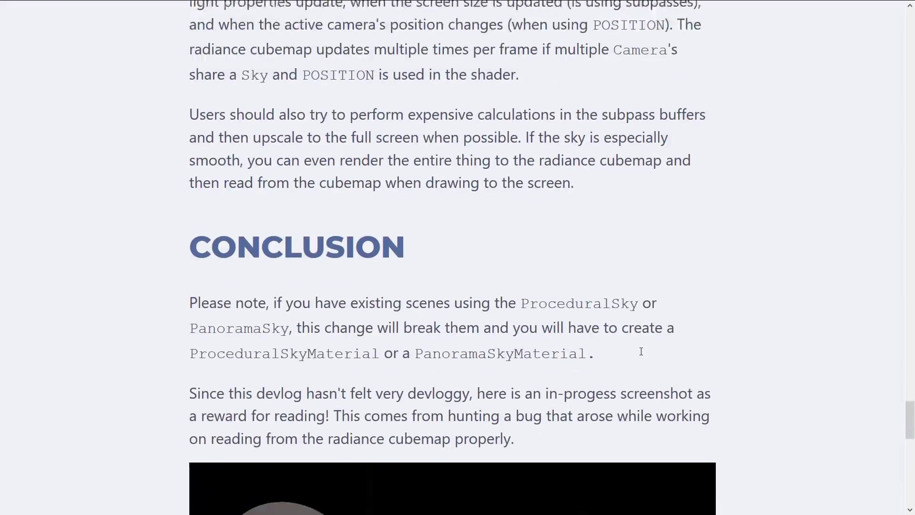
scroll(642, 351, down, 2)
scroll(642, 351, down, 4)
scroll(641, 351, down, 4)
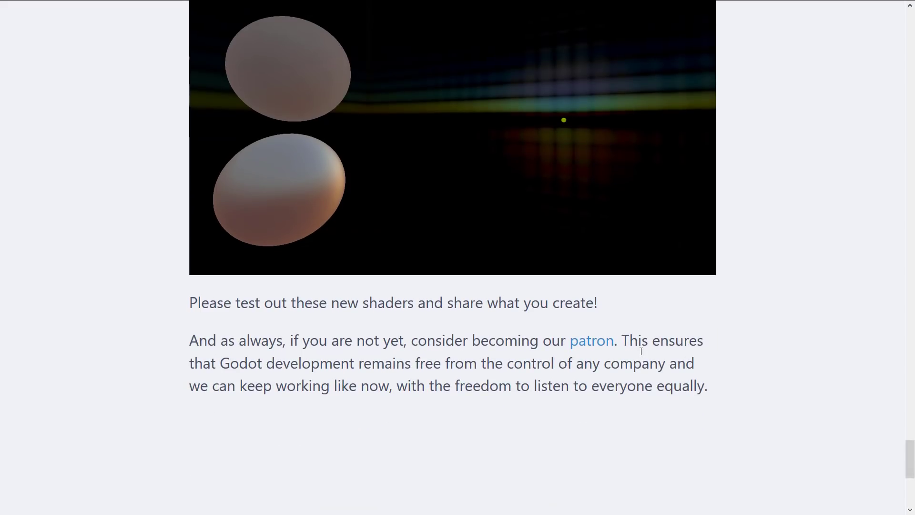
scroll(642, 338, up, 5)
scroll(624, 328, up, 5)
scroll(621, 325, up, 4)
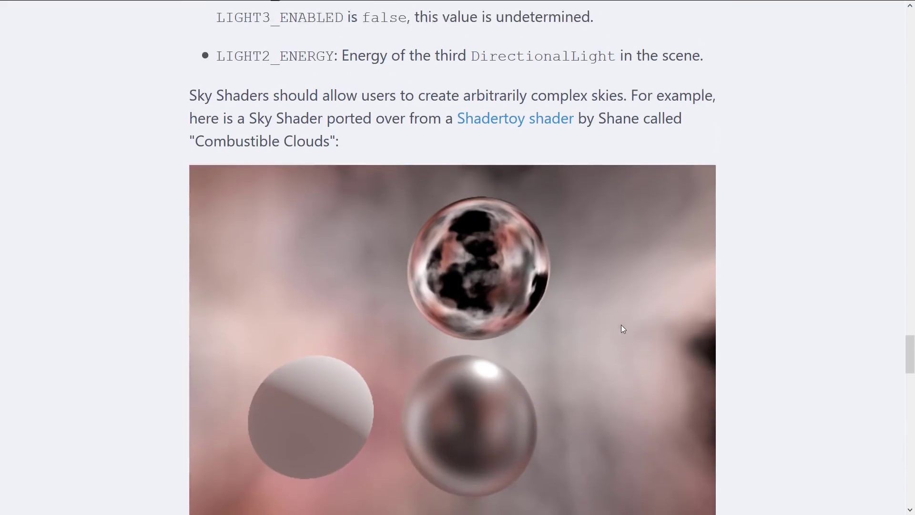
scroll(621, 325, up, 3)
scroll(622, 327, up, 2)
scroll(621, 328, up, 5)
scroll(622, 327, up, 4)
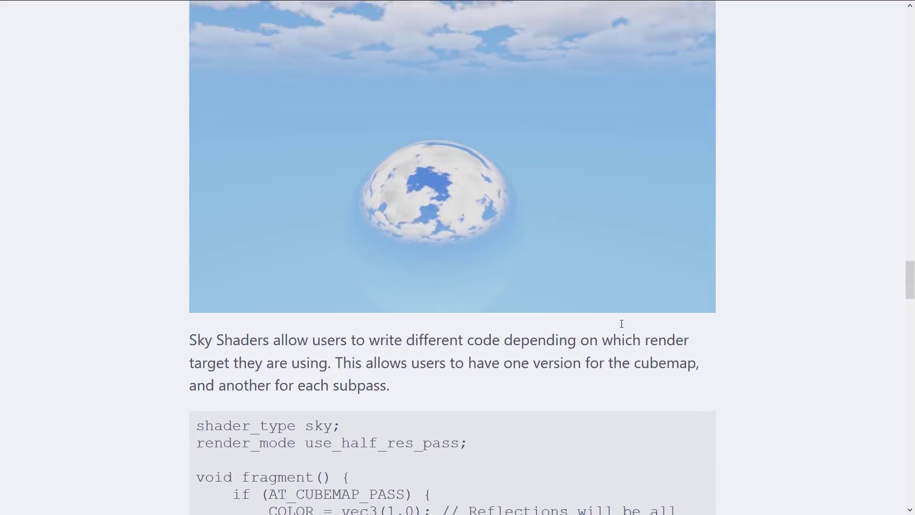
scroll(621, 327, up, 2)
scroll(621, 327, up, 5)
scroll(621, 327, up, 5)
scroll(621, 328, up, 5)
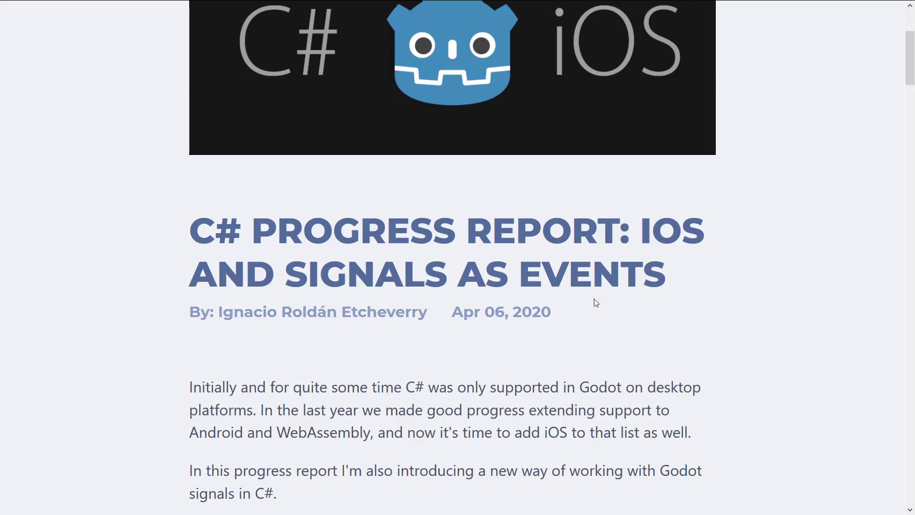
scroll(572, 322, down, 2)
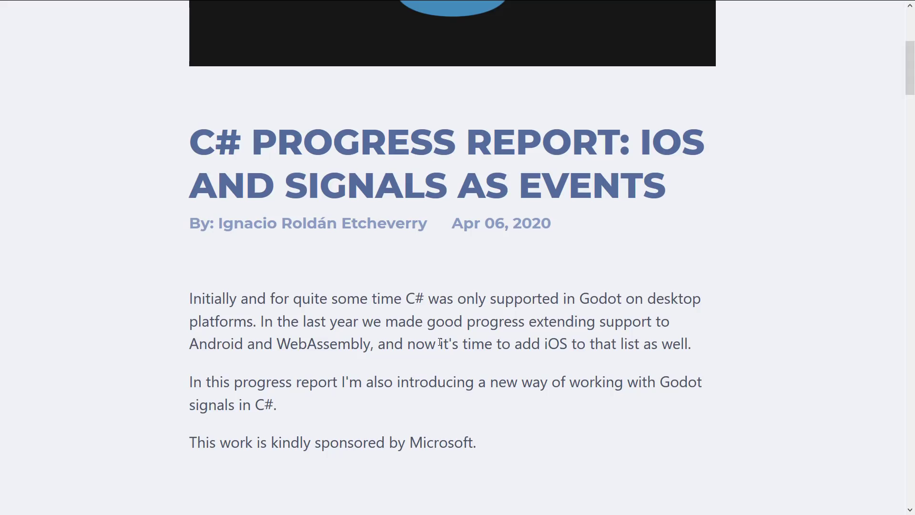
scroll(416, 375, down, 3)
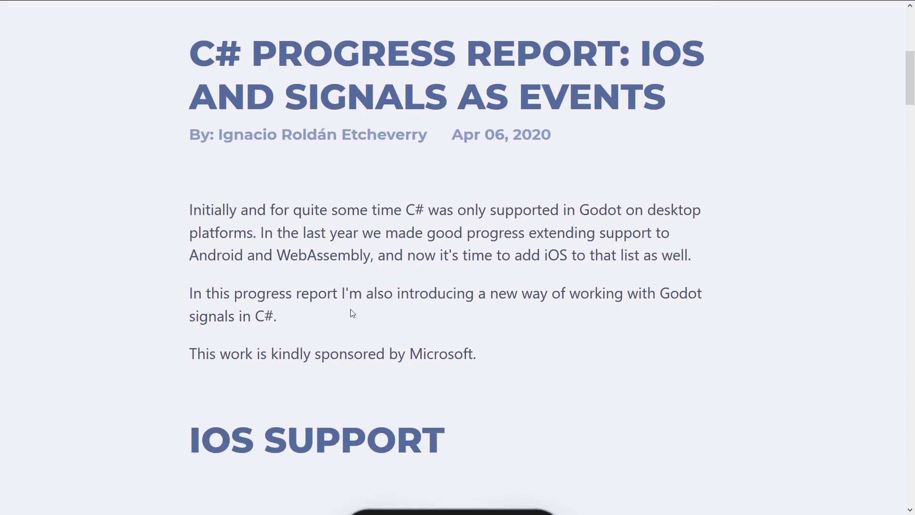
- Highlight WebAssembly and the Microsoft sponsorship sentence in the C# report's intro
double_click(311, 258)
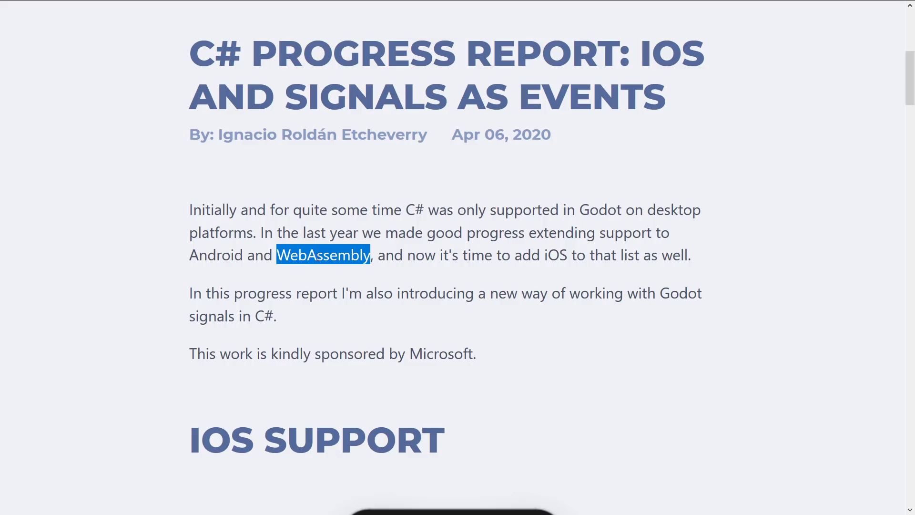
click(383, 287)
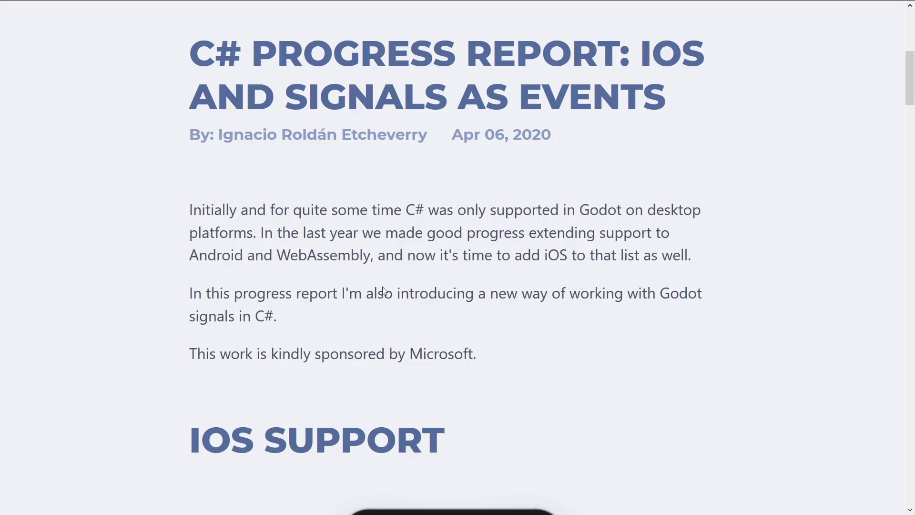
scroll(468, 300, down, 4)
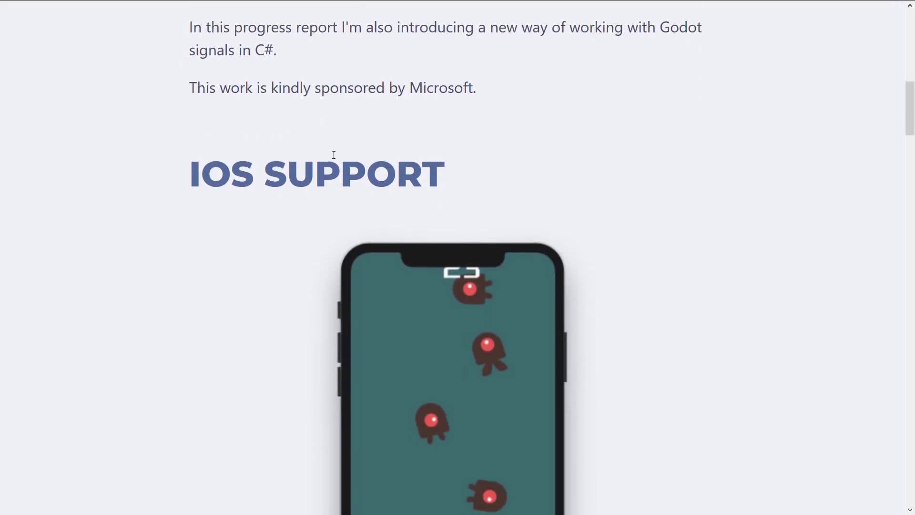
triple_click(251, 89)
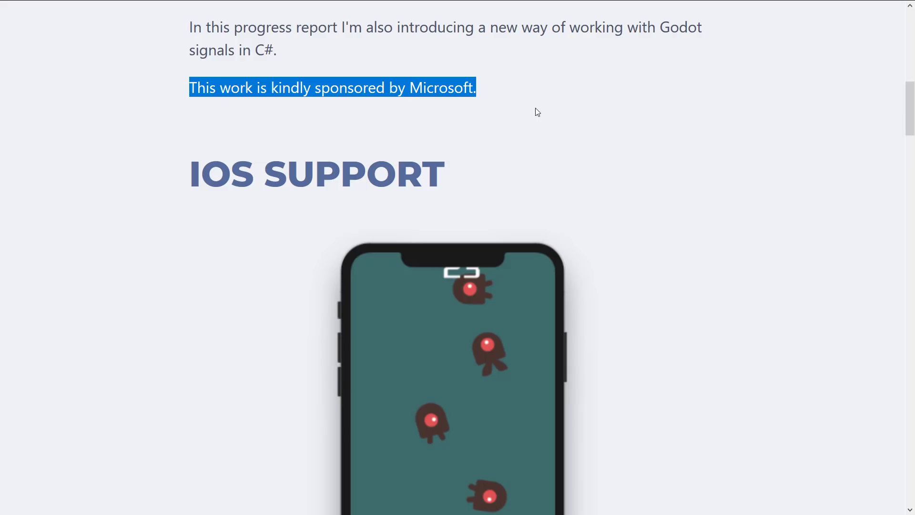
- Highlight the sentences about the 3.2.2 release and the plan to include it in 3.2.x
click(623, 122)
scroll(579, 182, down, 2)
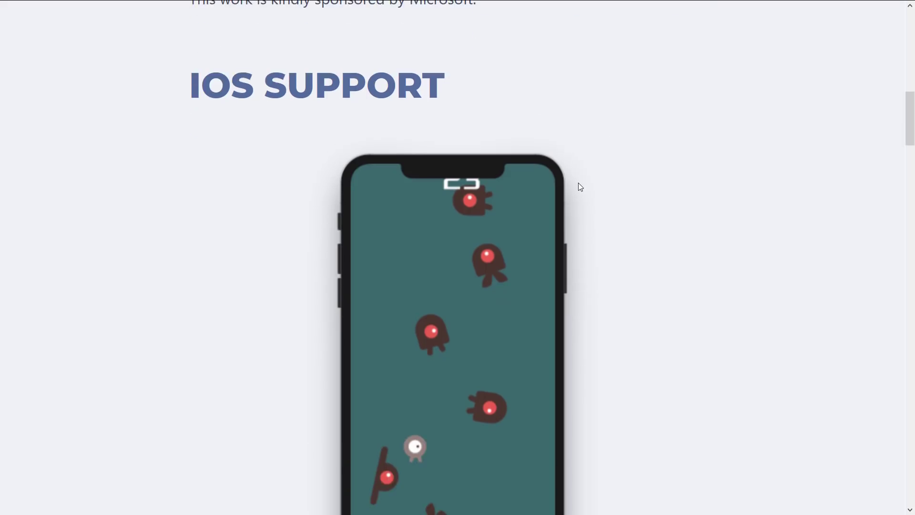
scroll(577, 185, down, 2)
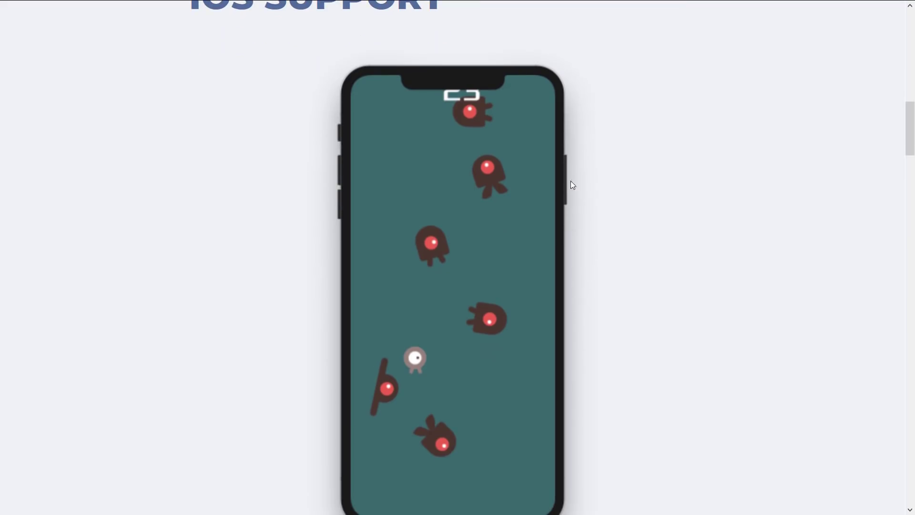
scroll(647, 228, down, 3)
scroll(647, 227, down, 3)
scroll(587, 219, up, 4)
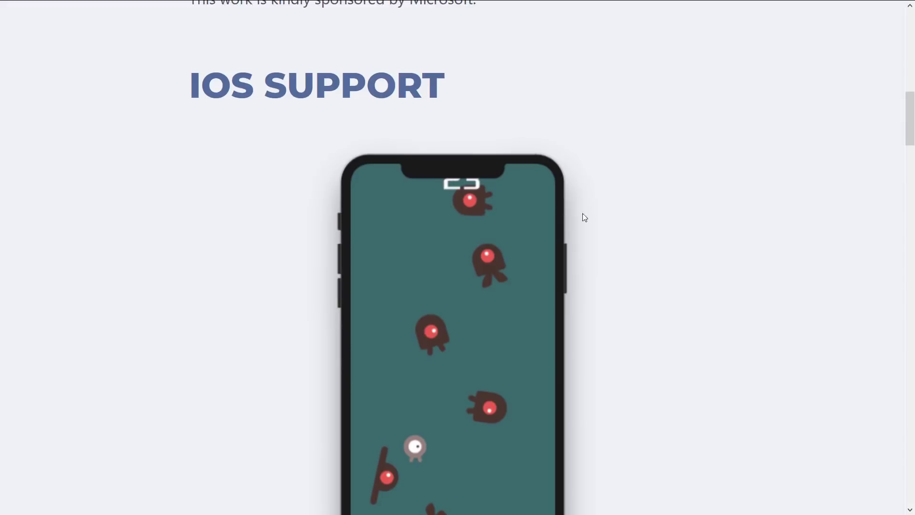
scroll(601, 222, down, 2)
scroll(600, 222, down, 3)
scroll(364, 336, up, 1)
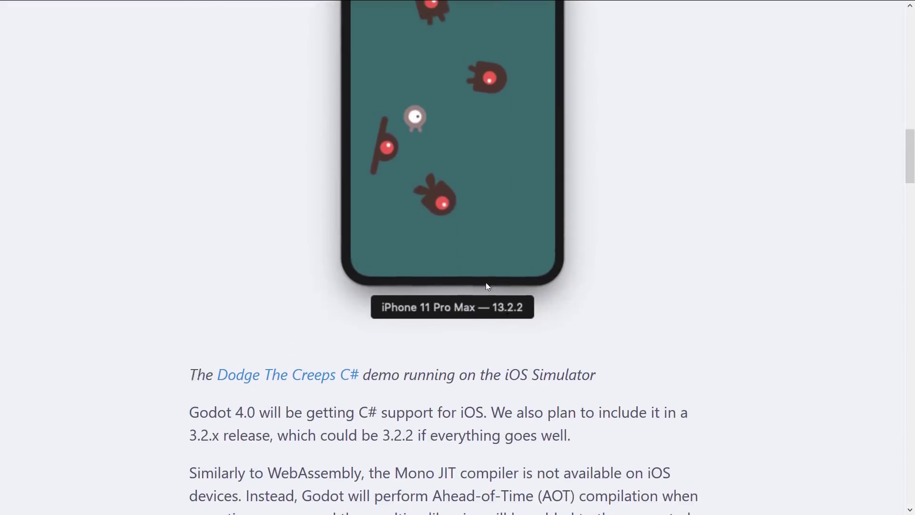
scroll(386, 214, up, 4)
scroll(372, 120, up, 2)
scroll(372, 121, up, 1)
scroll(457, 207, down, 3)
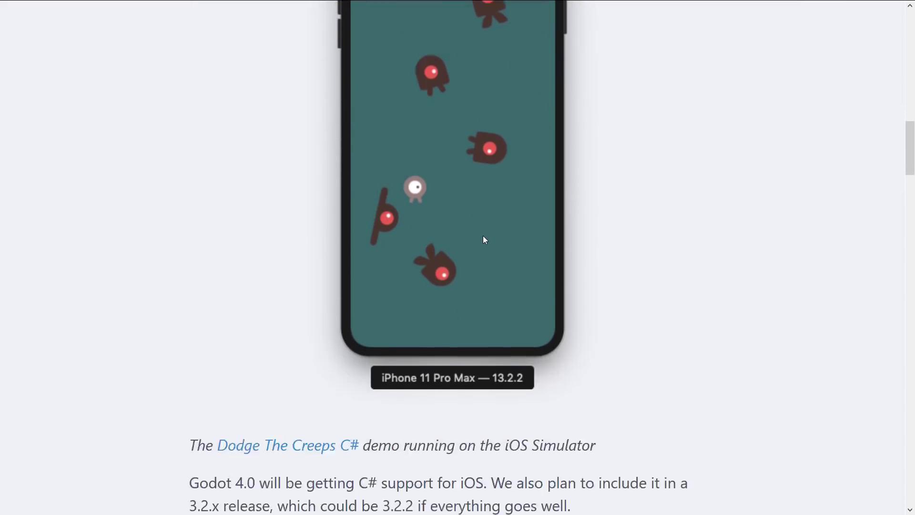
scroll(482, 235, down, 3)
scroll(483, 234, down, 2)
drag(572, 323, 203, 322)
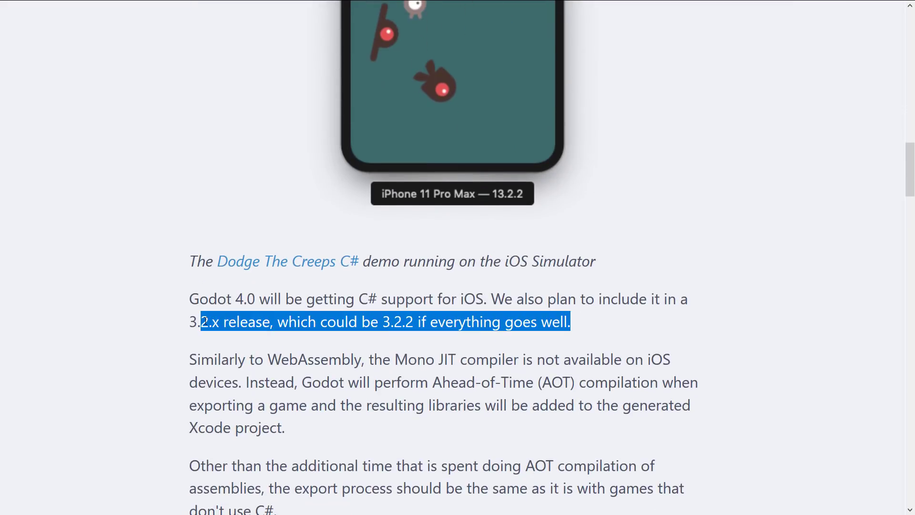
click(344, 321)
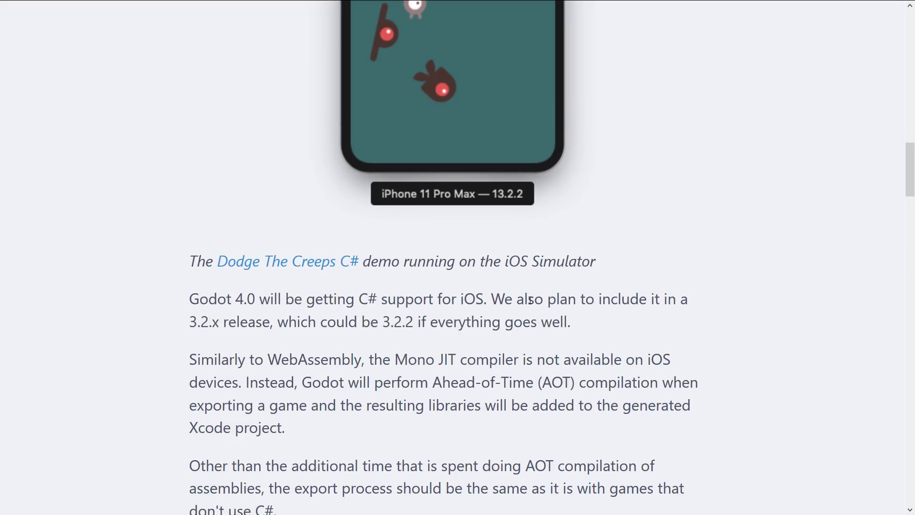
drag(531, 300, 435, 322)
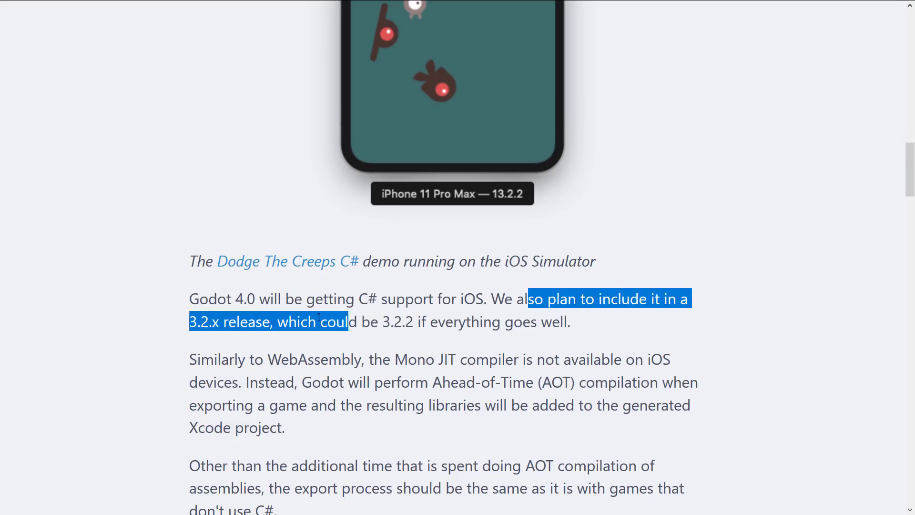
click(436, 322)
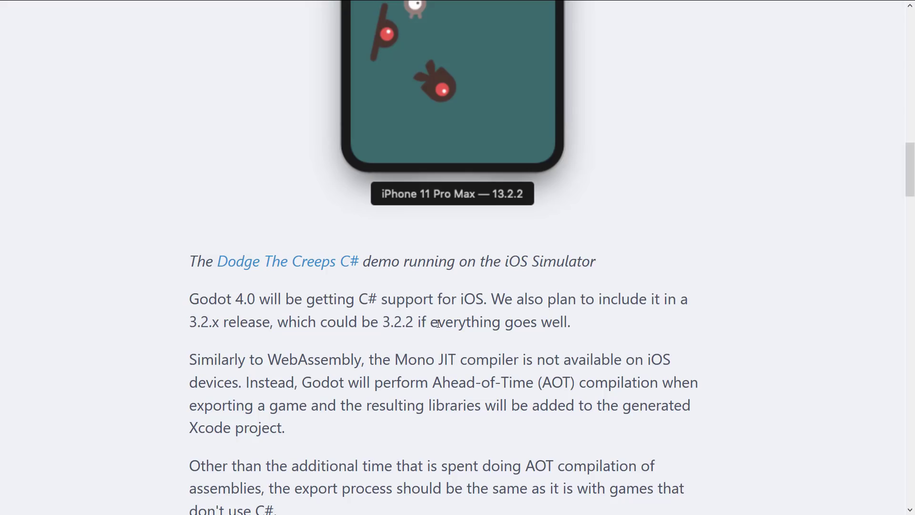
scroll(437, 324, down, 1)
scroll(437, 323, down, 1)
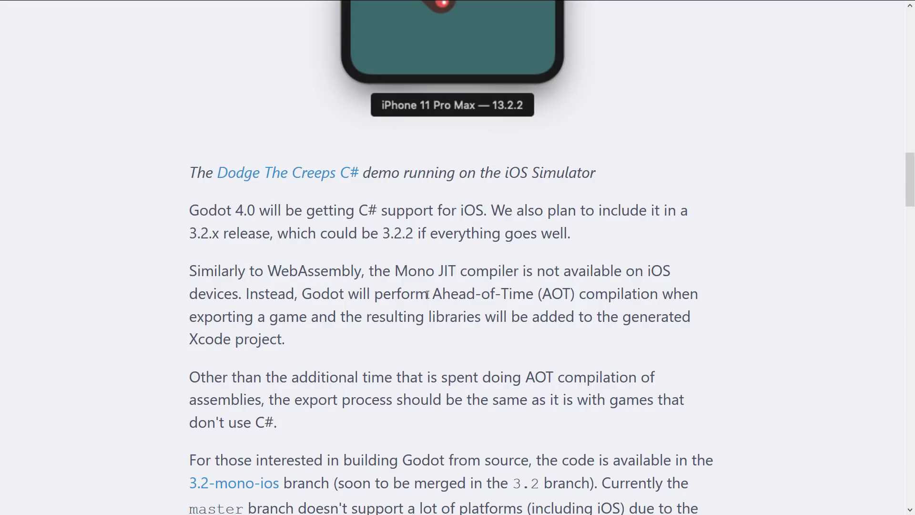
- Highlight the Mono JIT compiler phrase in the iOS section and clear the selections
drag(389, 271, 548, 271)
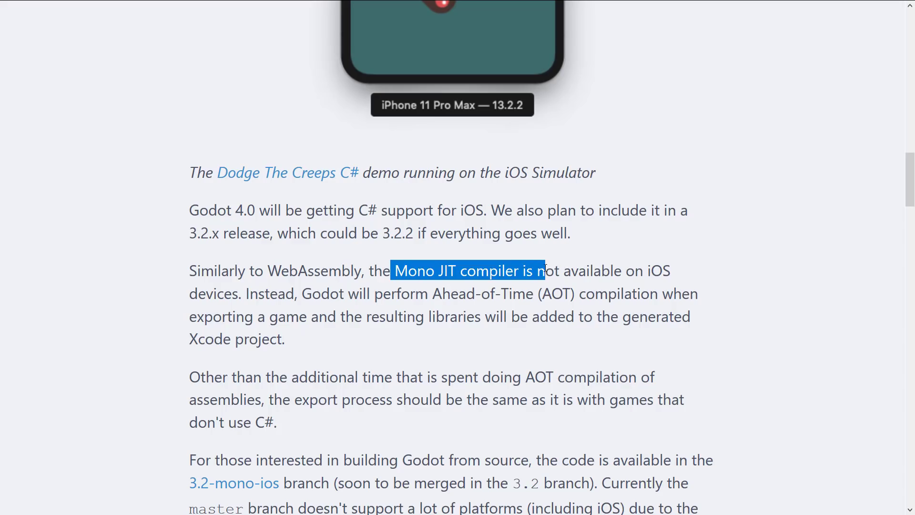
click(573, 267)
drag(443, 293, 618, 293)
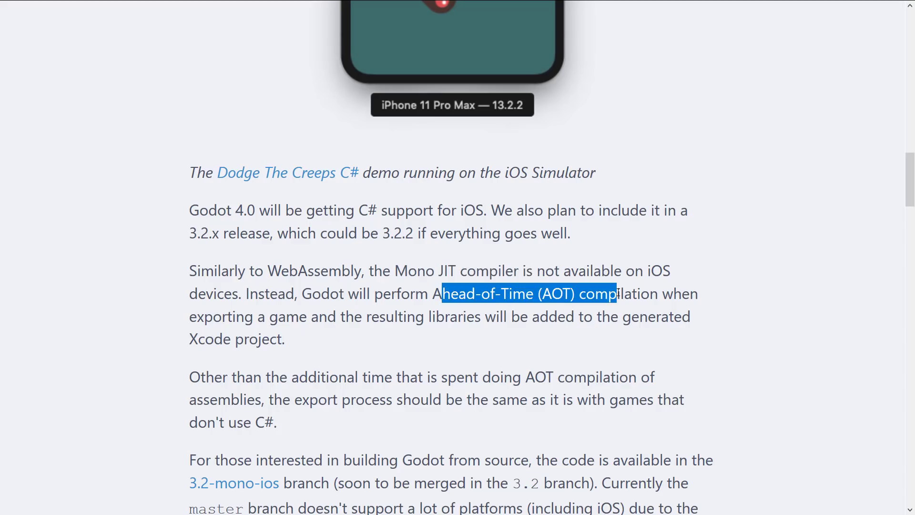
click(619, 293)
scroll(617, 291, down, 3)
scroll(618, 291, down, 2)
scroll(618, 291, down, 2)
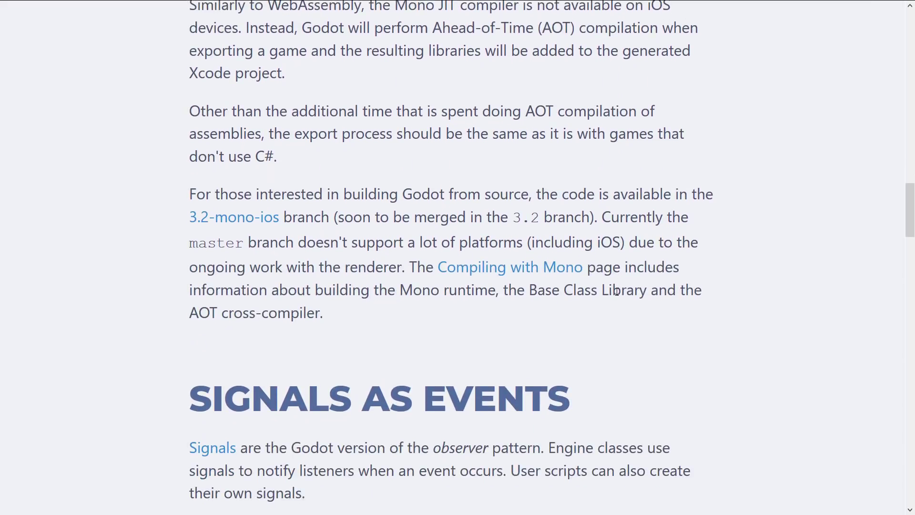
scroll(618, 291, down, 1)
scroll(618, 291, down, 2)
scroll(615, 291, down, 1)
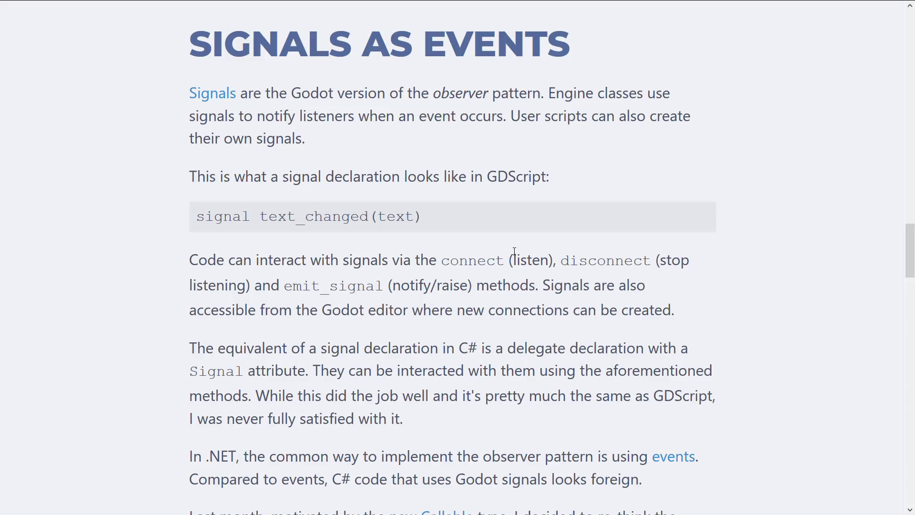
- Return to the Godot editor, pick a Node3D signal and collapse then re-expand the Node group
key(alt+Tab)
key(alt+Tab)
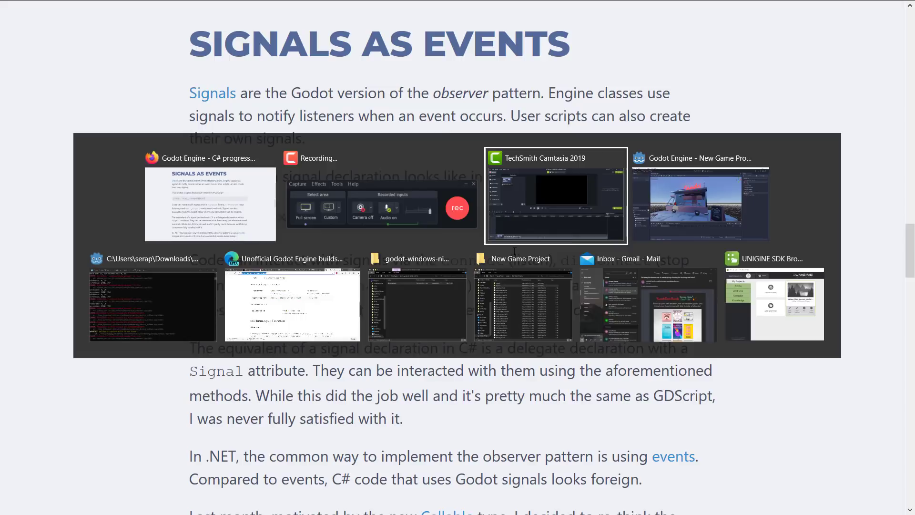
key(alt+Tab)
key(alt+Tab)
key(alt+Tab)
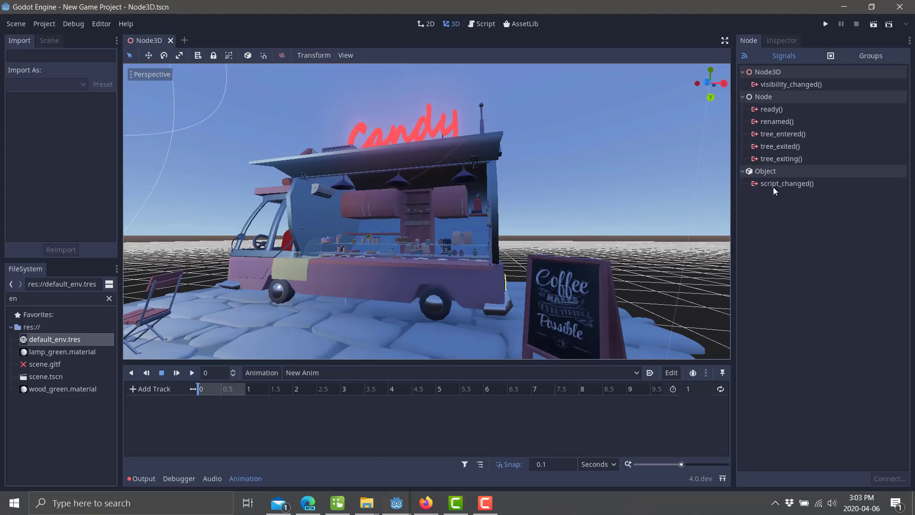
click(784, 135)
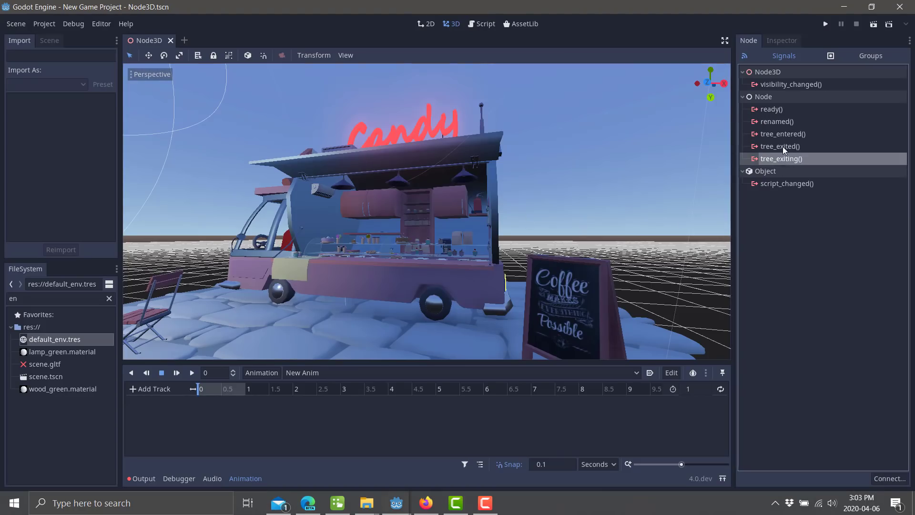
double_click(765, 97)
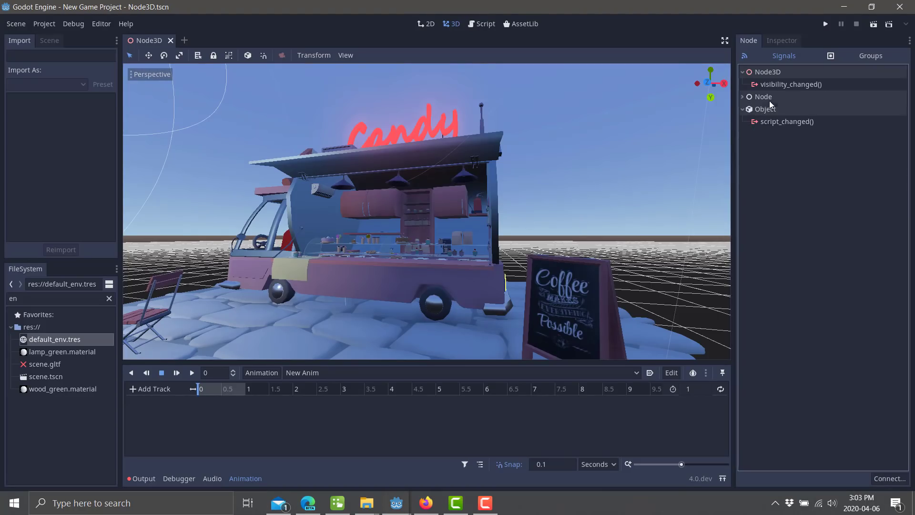
click(742, 97)
- Back in the blog, highlight the old-style C# signal example and its Connect, nameof and EmitSignal words
key(alt+Tab)
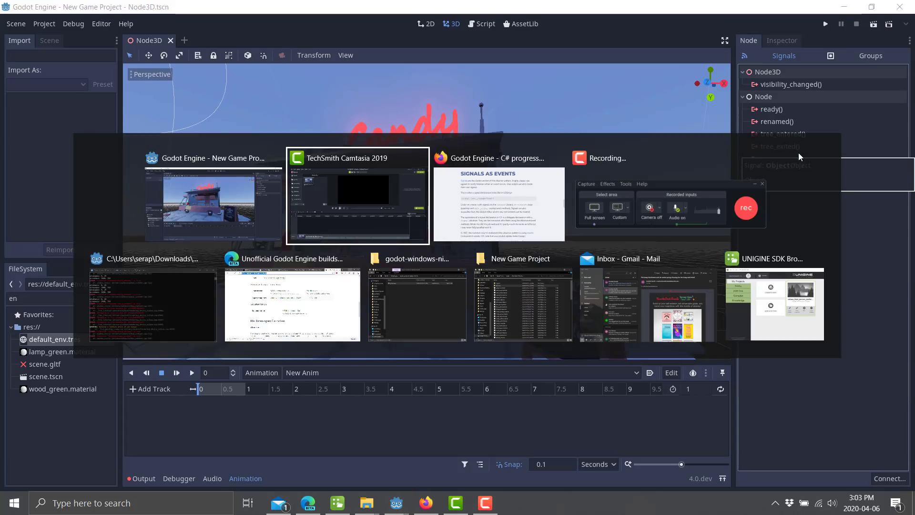
key(Tab)
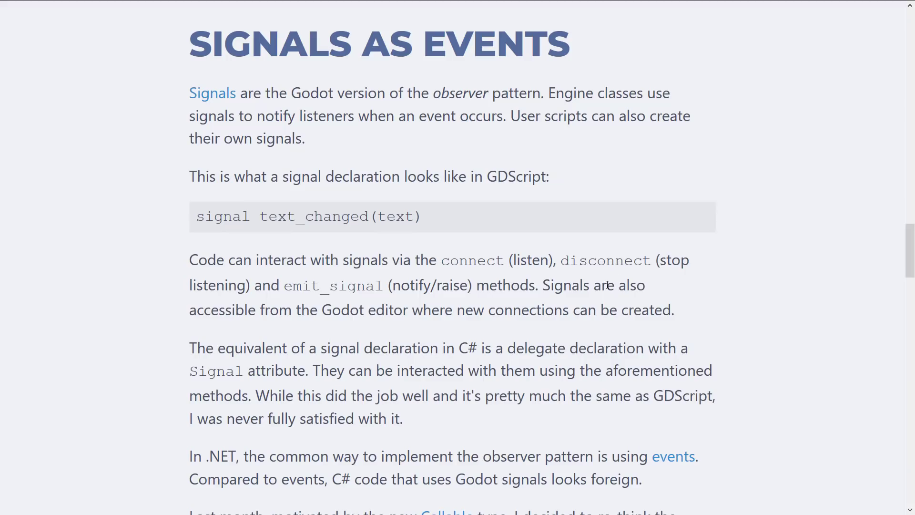
scroll(608, 284, down, 1)
scroll(477, 127, down, 1)
drag(419, 127, 197, 128)
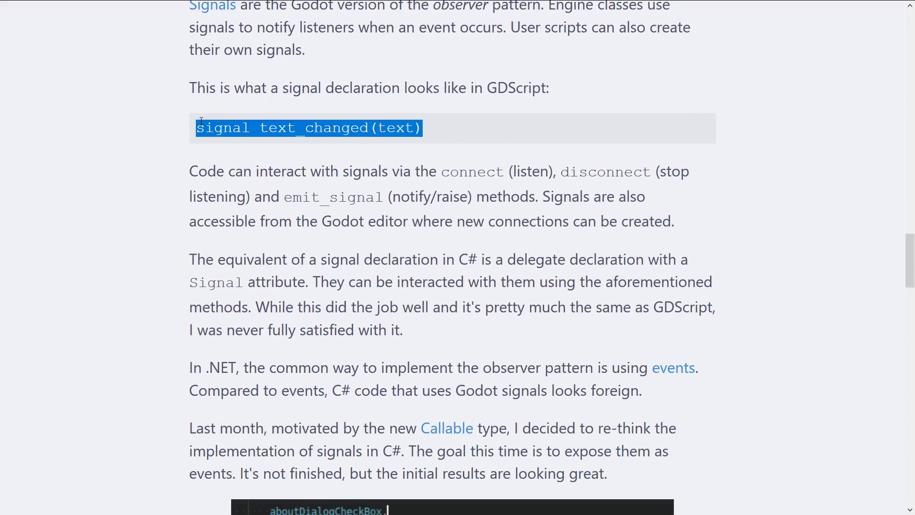
click(263, 137)
scroll(262, 137, down, 1)
scroll(437, 254, down, 4)
scroll(436, 254, down, 3)
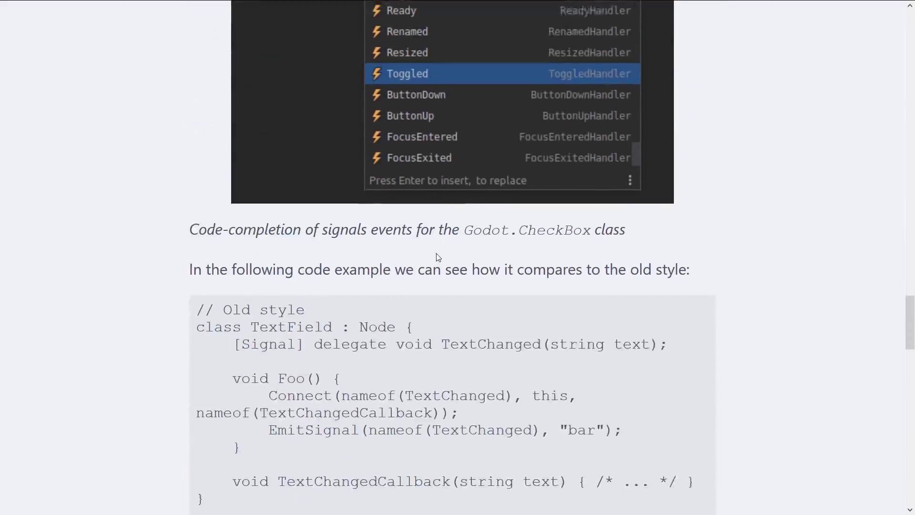
scroll(436, 254, down, 2)
scroll(436, 254, down, 1)
drag(235, 328, 180, 139)
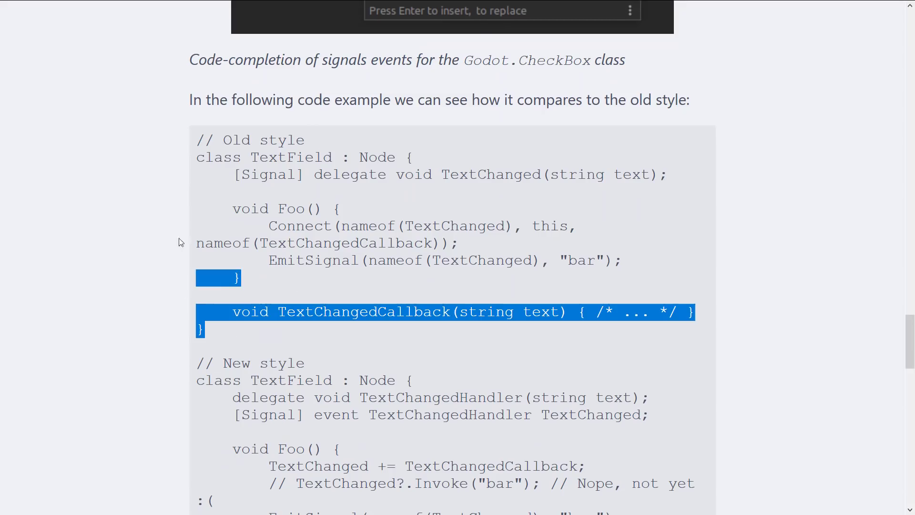
click(339, 197)
double_click(294, 225)
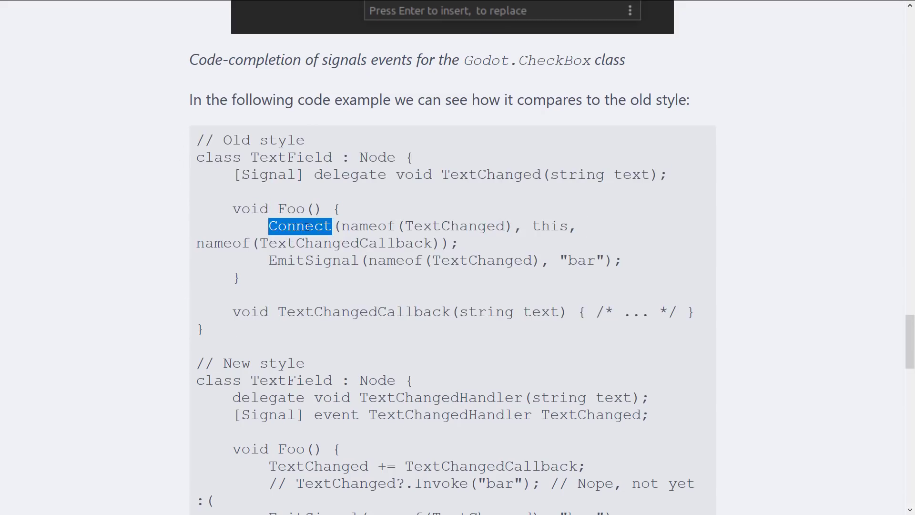
double_click(368, 226)
click(318, 244)
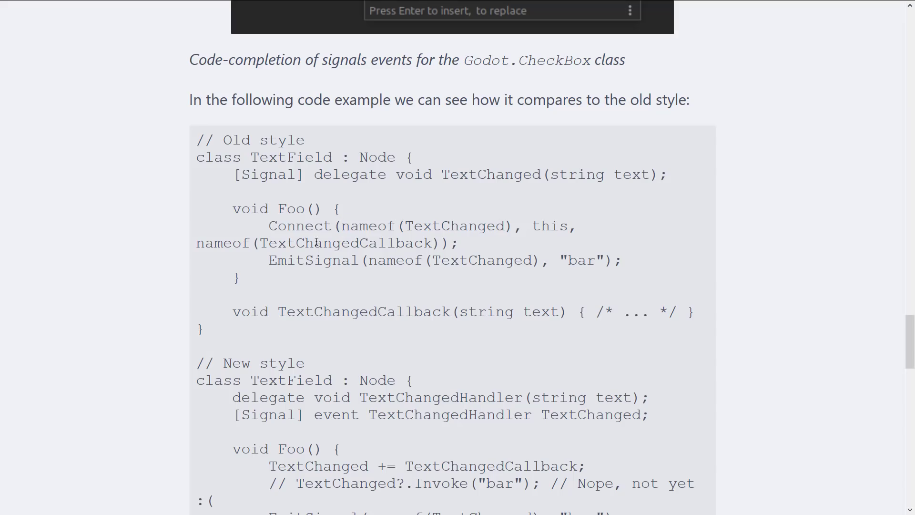
double_click(335, 262)
click(554, 246)
scroll(538, 249, down, 5)
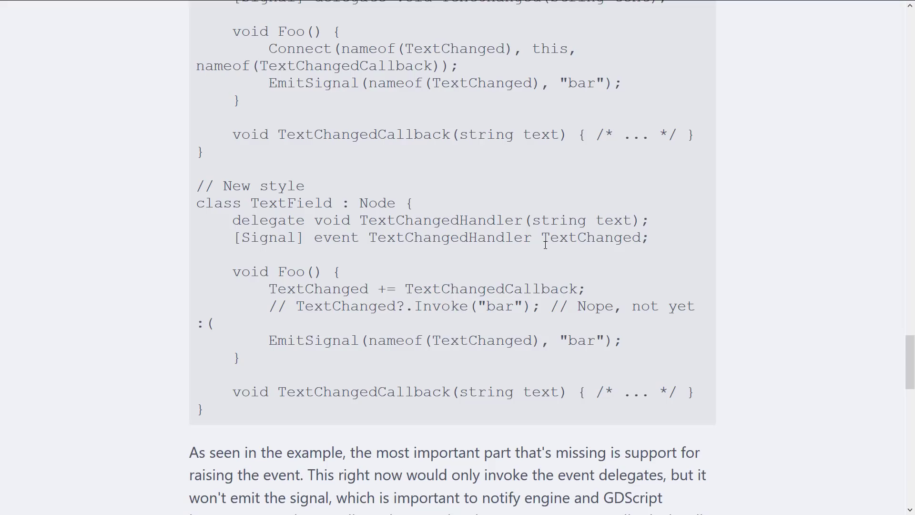
- Highlight the new-style delegate line, the Signal word, and the whole new-style code example
drag(250, 221, 551, 220)
click(302, 234)
double_click(268, 238)
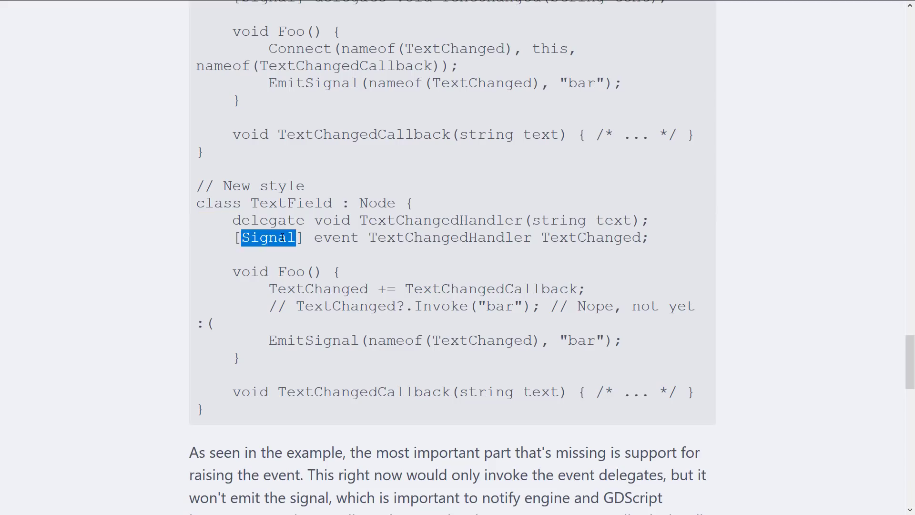
click(411, 237)
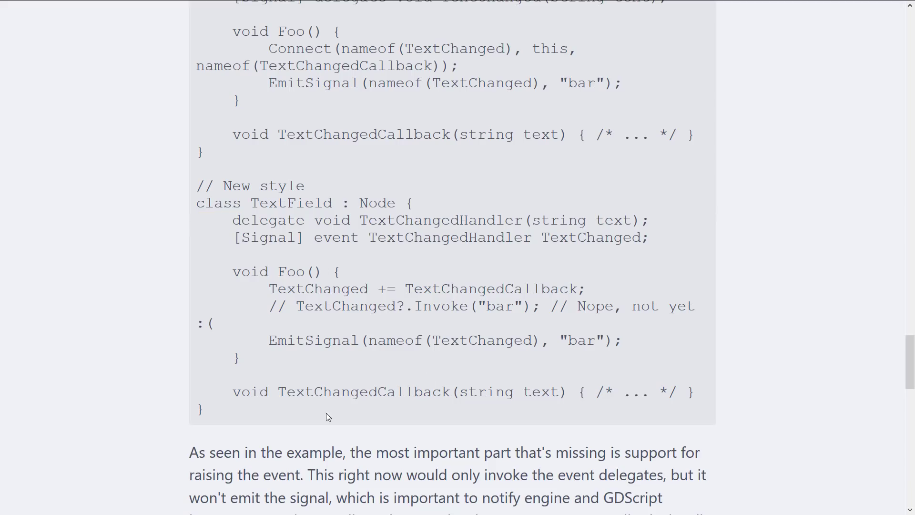
drag(328, 416, 165, 201)
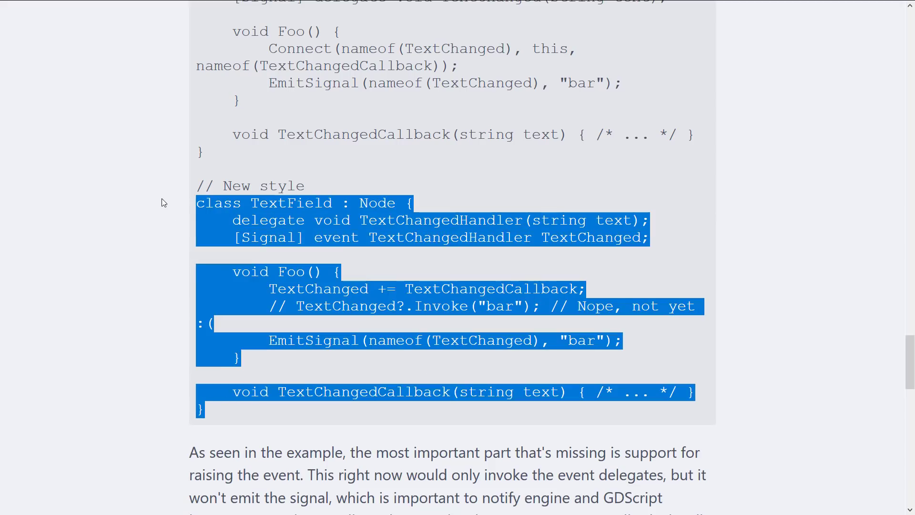
scroll(286, 250, down, 3)
scroll(400, 240, down, 3)
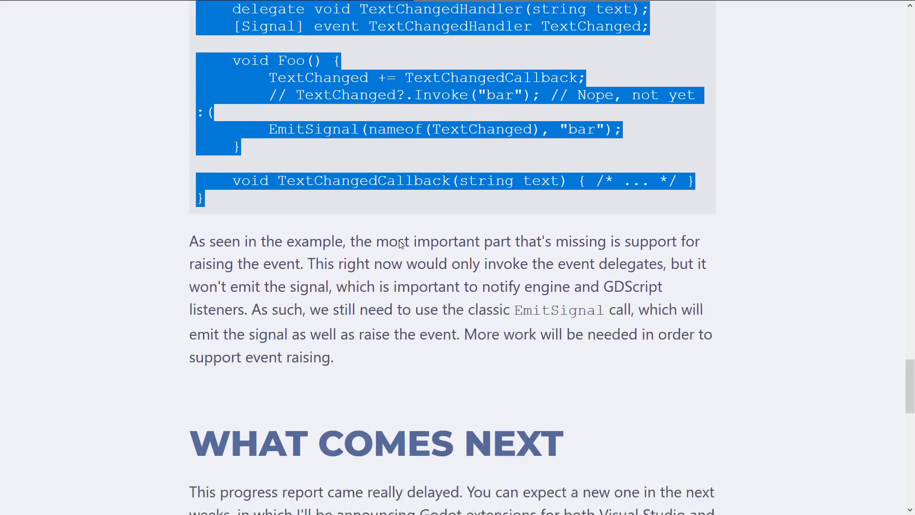
scroll(399, 240, down, 2)
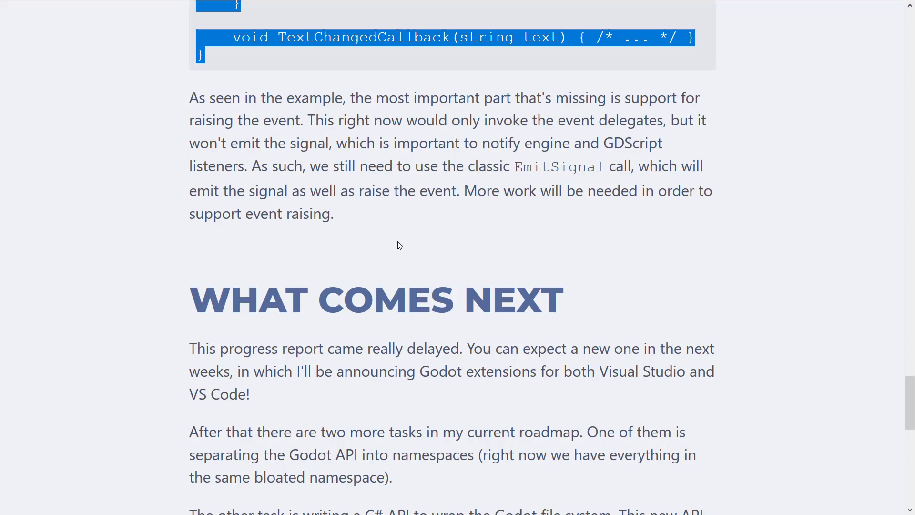
scroll(514, 231, up, 2)
scroll(513, 230, up, 3)
- Clear the code and paragraph highlights while reading on to 'What comes next'
click(514, 231)
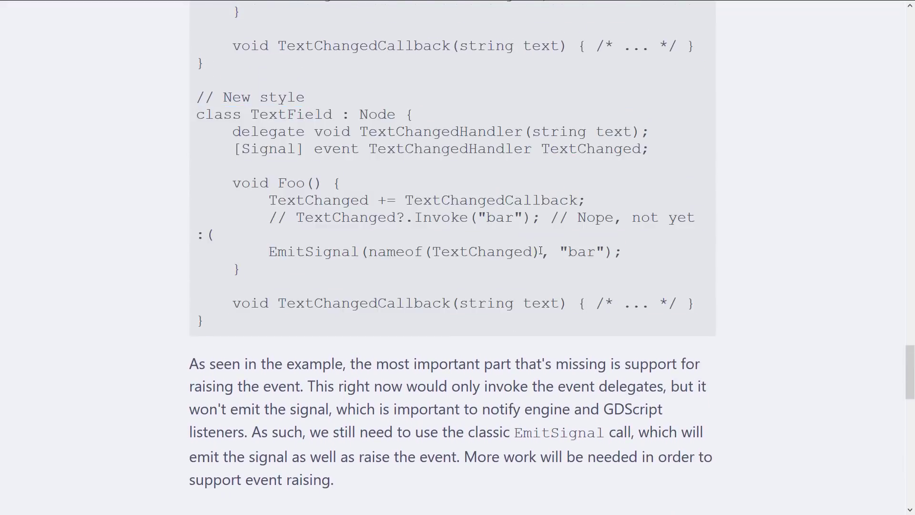
scroll(540, 250, up, 5)
scroll(540, 250, up, 5)
scroll(539, 249, up, 5)
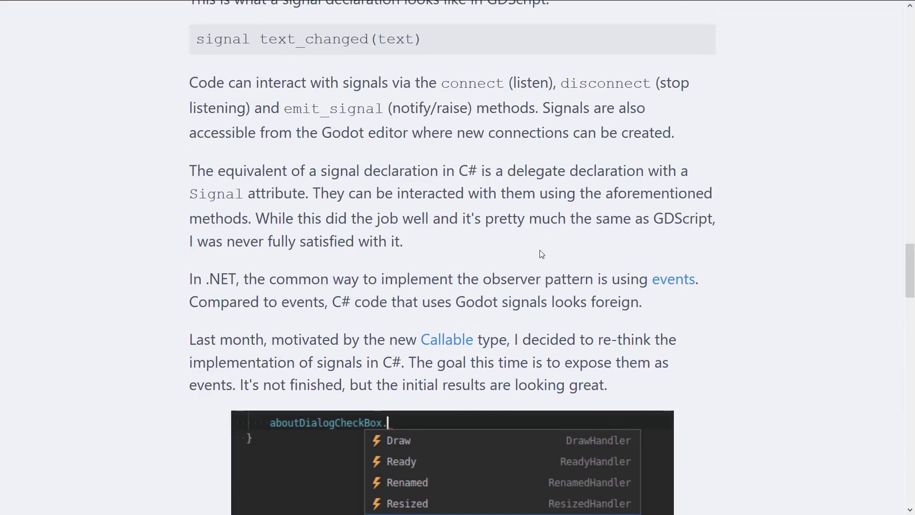
scroll(540, 250, up, 2)
scroll(540, 249, up, 3)
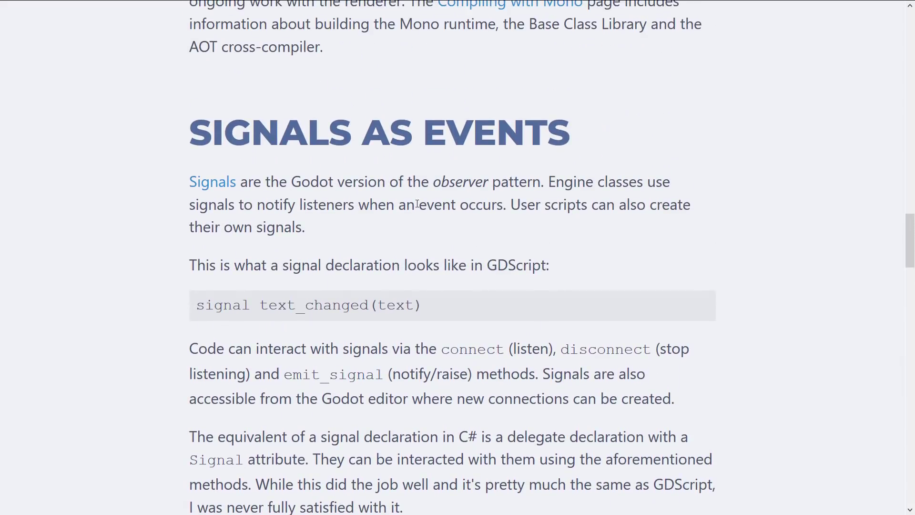
scroll(433, 212, down, 2)
scroll(433, 212, down, 4)
scroll(433, 213, down, 1)
scroll(433, 212, down, 4)
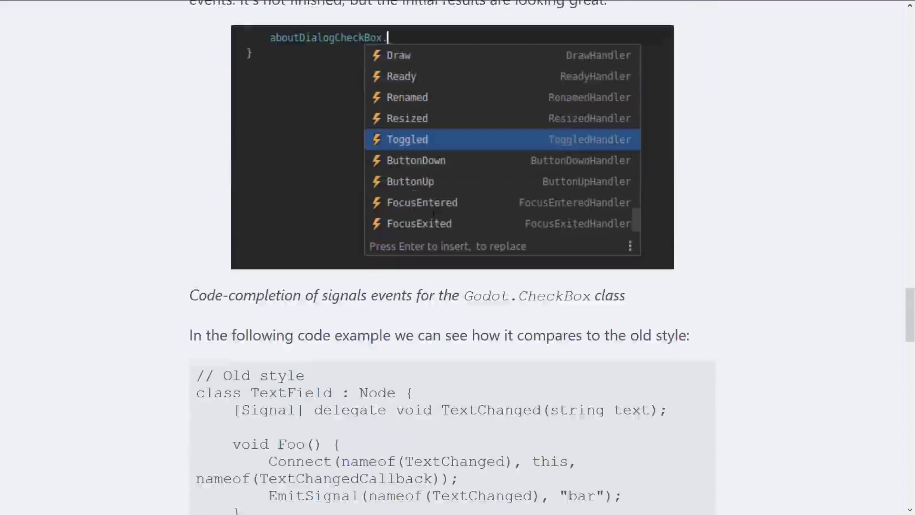
scroll(433, 213, down, 5)
scroll(432, 212, down, 4)
scroll(432, 212, down, 1)
scroll(433, 212, down, 1)
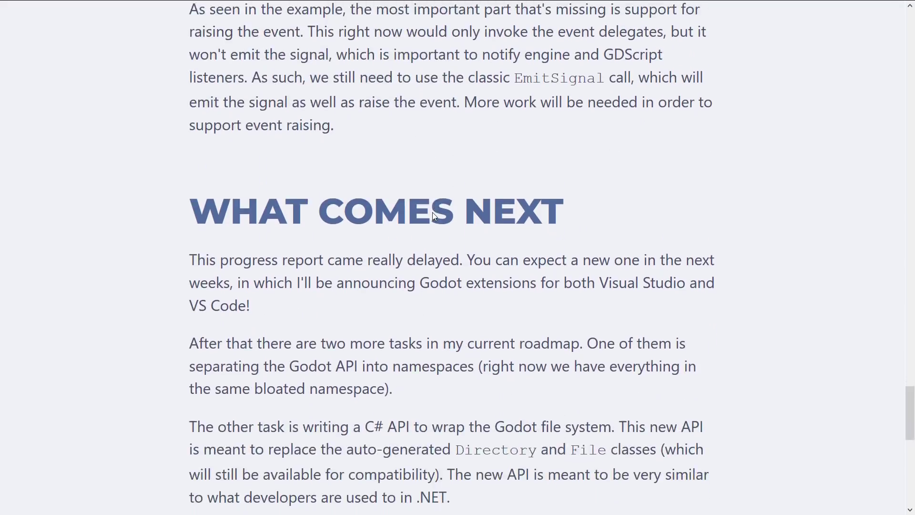
scroll(433, 213, up, 5)
scroll(433, 212, up, 4)
scroll(433, 212, up, 5)
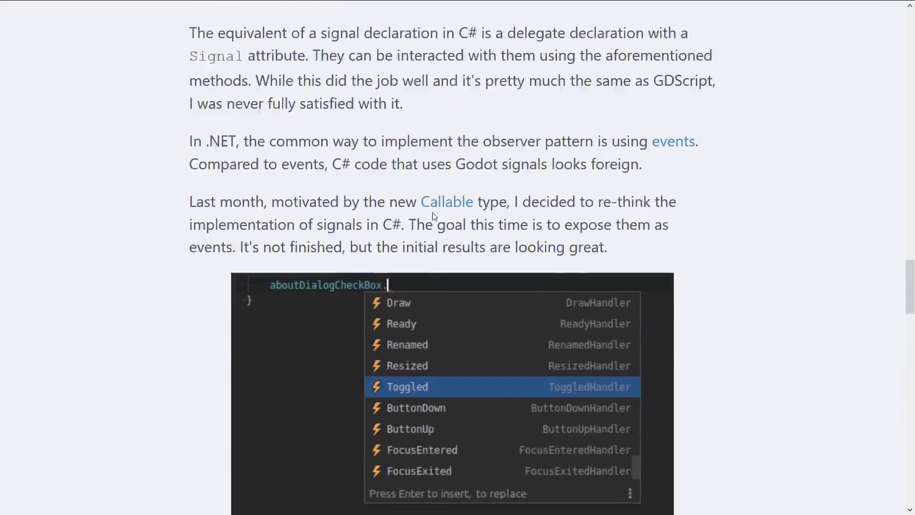
scroll(433, 212, up, 1)
scroll(428, 212, down, 3)
scroll(429, 213, down, 5)
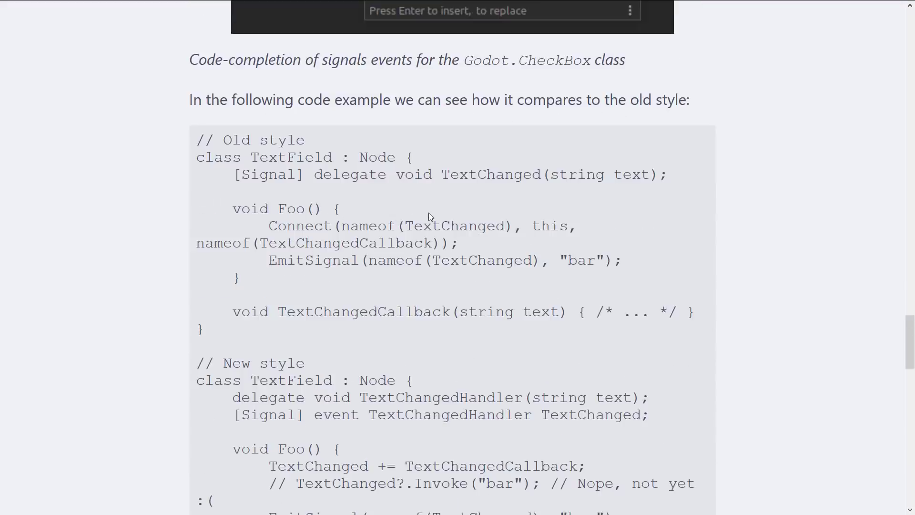
scroll(428, 212, down, 5)
scroll(429, 213, down, 4)
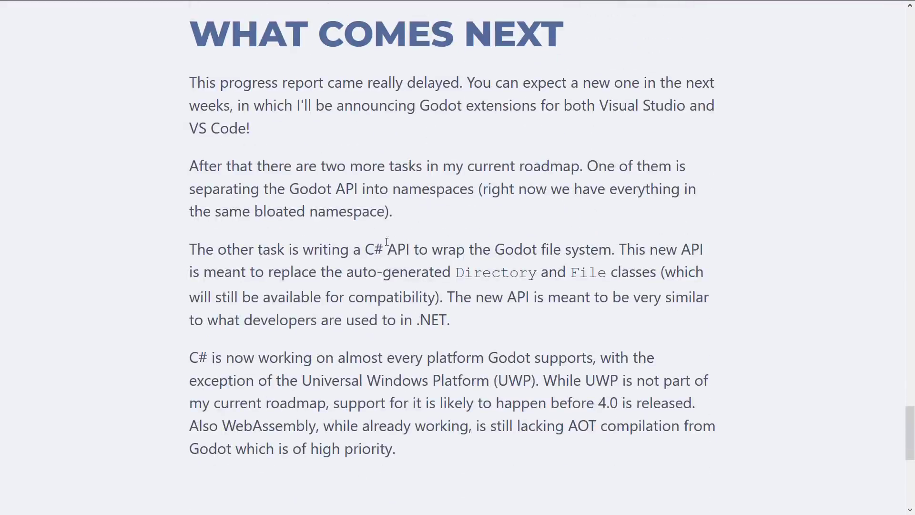
scroll(391, 276, down, 1)
scroll(393, 277, down, 1)
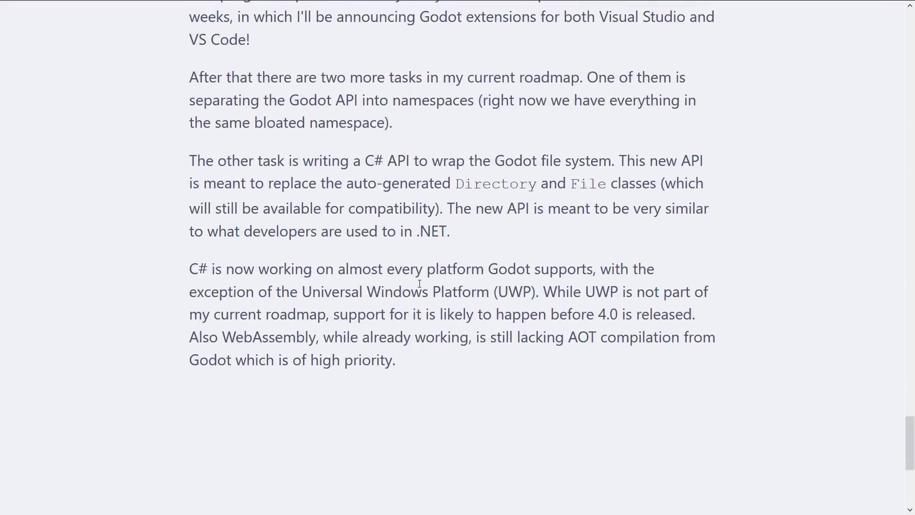
scroll(420, 283, up, 1)
mouse_move(335, 106)
mouse_down()
mouse_move(602, 118)
mouse_move(579, 141)
mouse_up()
click(521, 140)
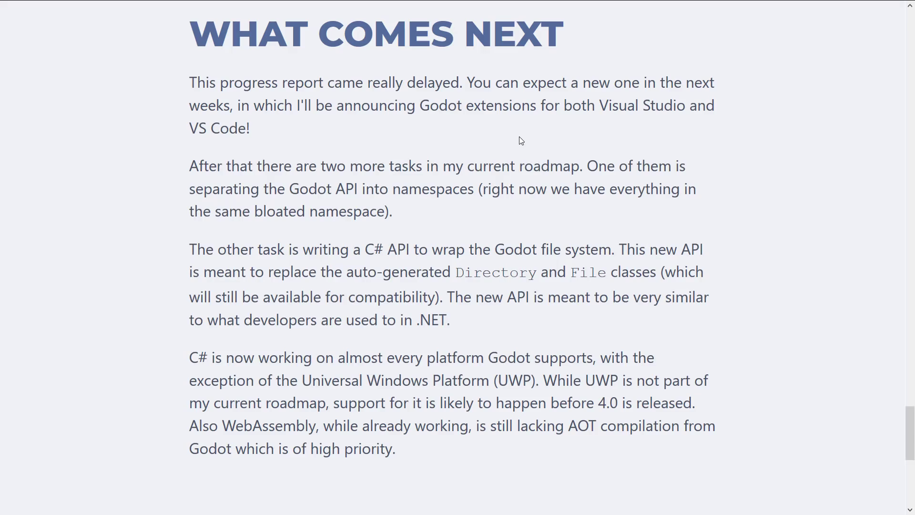
- Return to the Godot editor and fly the camera around the food truck to its counter
key(alt+Tab)
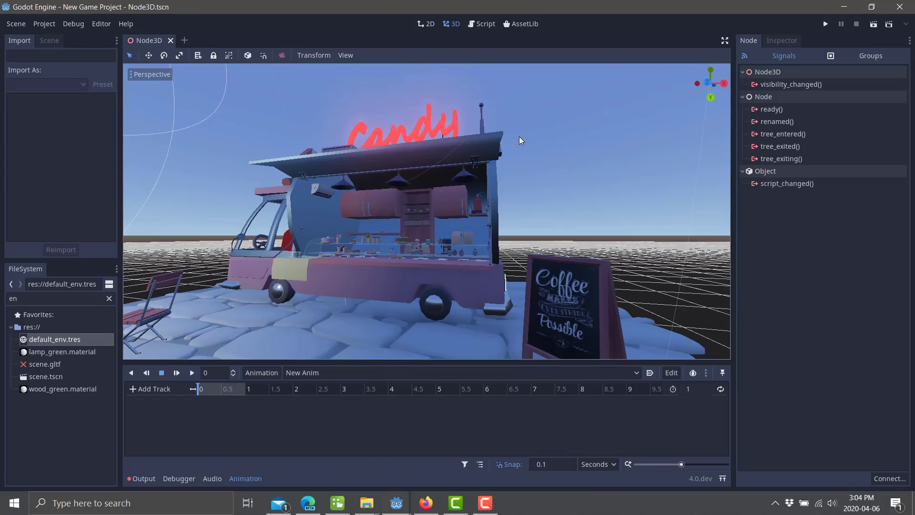
middle_drag(464, 236, 427, 211)
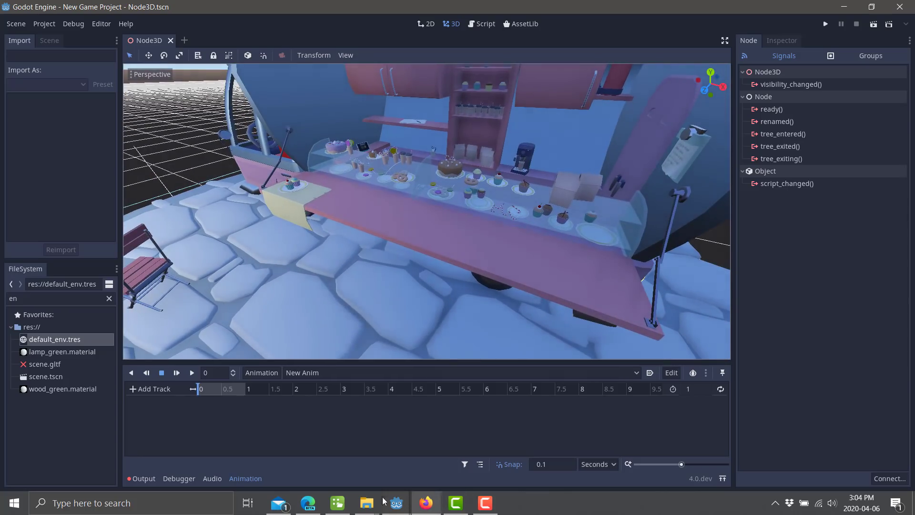
- Show the godot.exe nightly console briefly, hide it, and switch to the browser
click(398, 502)
click(457, 444)
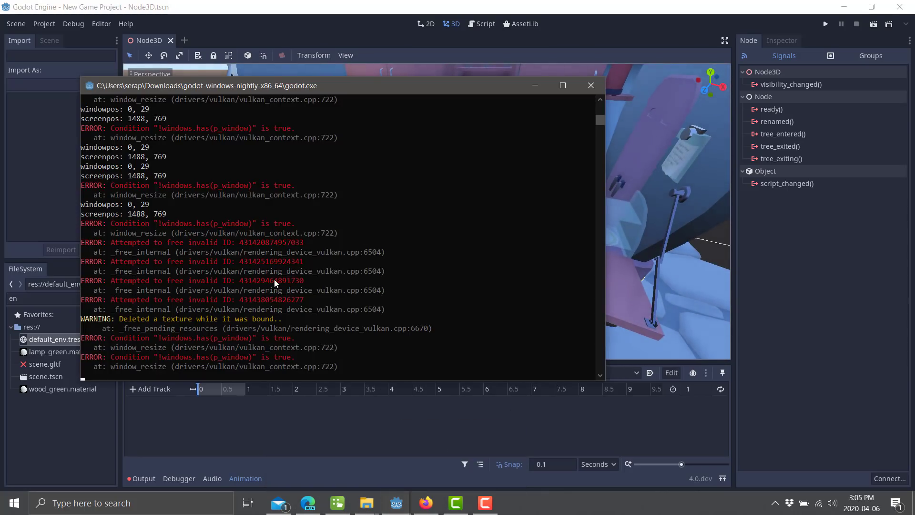
click(500, 5)
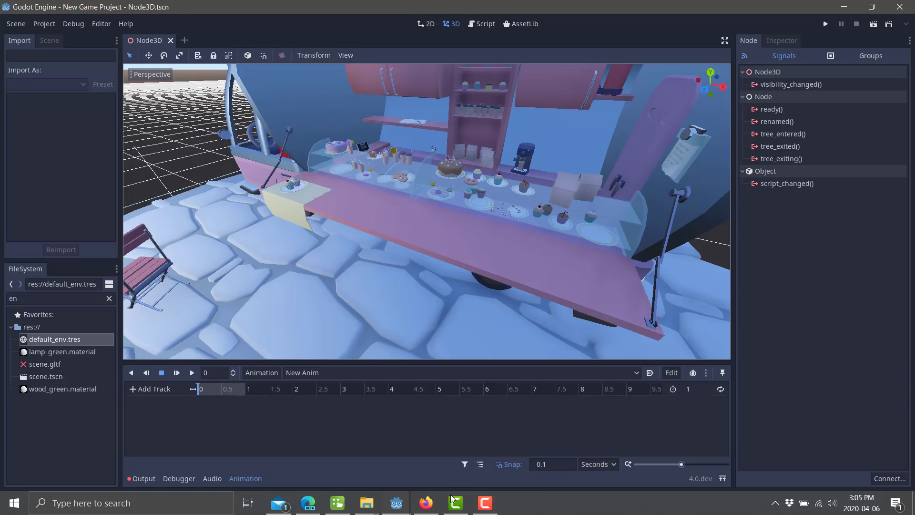
click(427, 502)
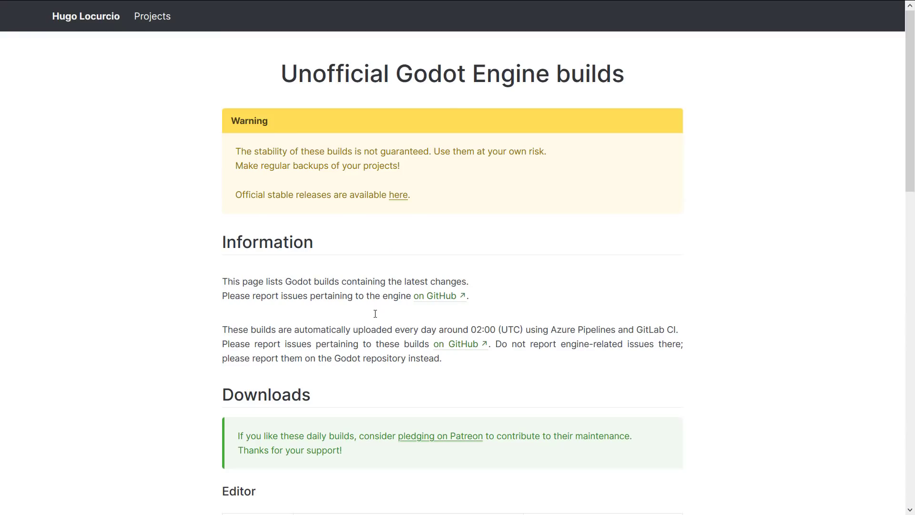
key(F11)
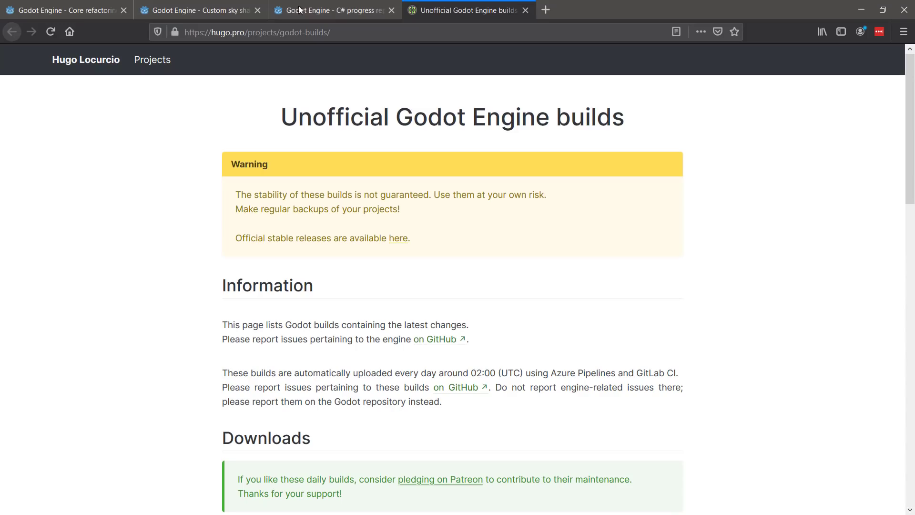
key(F11)
scroll(572, 278, down, 3)
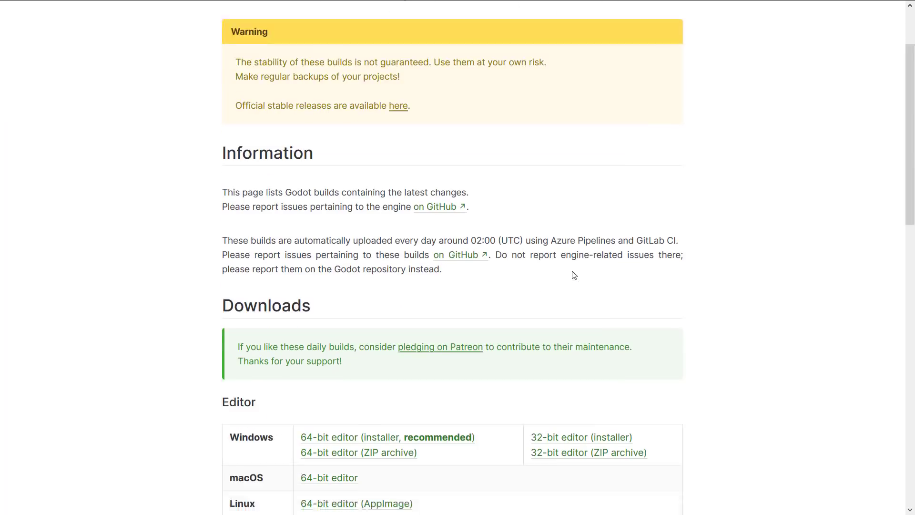
scroll(572, 279, down, 3)
scroll(573, 275, down, 3)
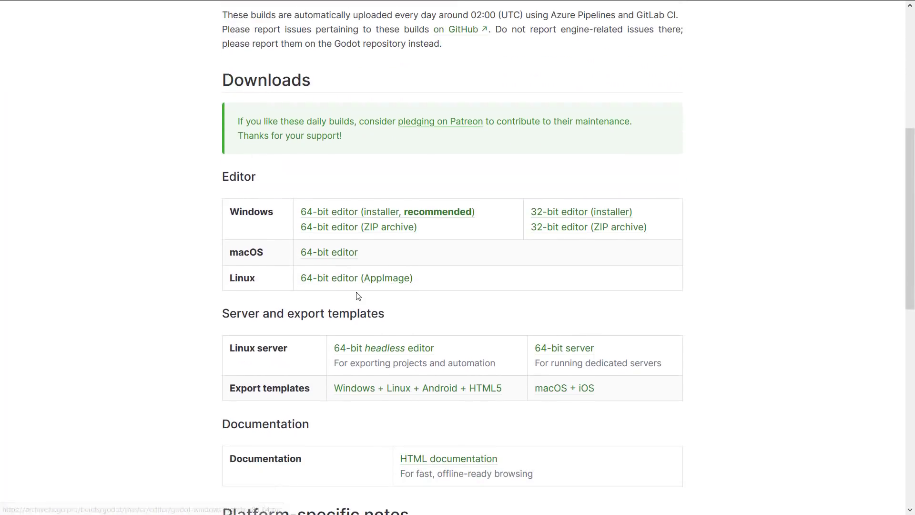
scroll(357, 294, down, 3)
scroll(358, 293, down, 3)
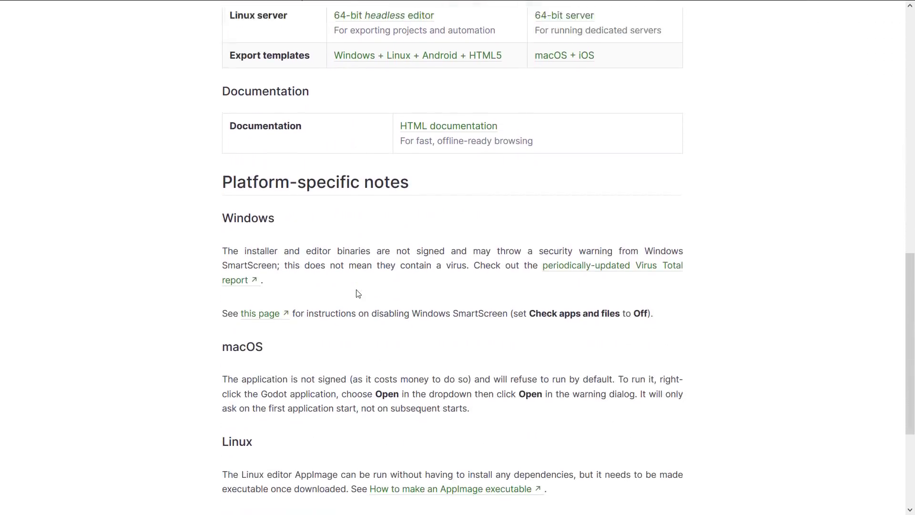
scroll(357, 294, down, 2)
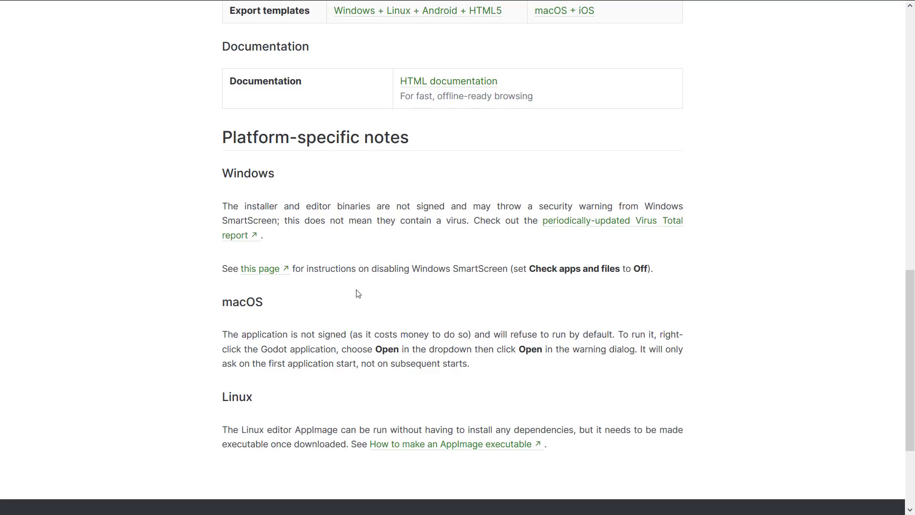
scroll(400, 268, up, 4)
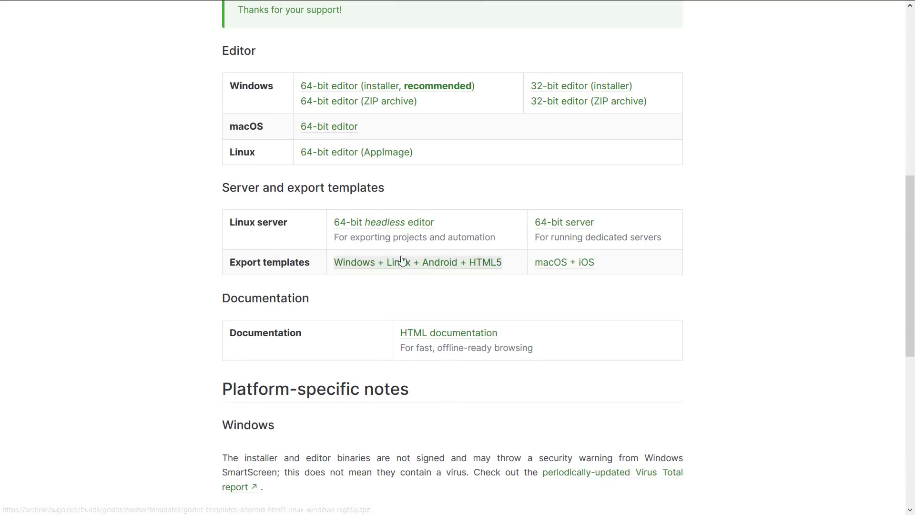
scroll(406, 248, up, 3)
scroll(406, 247, up, 1)
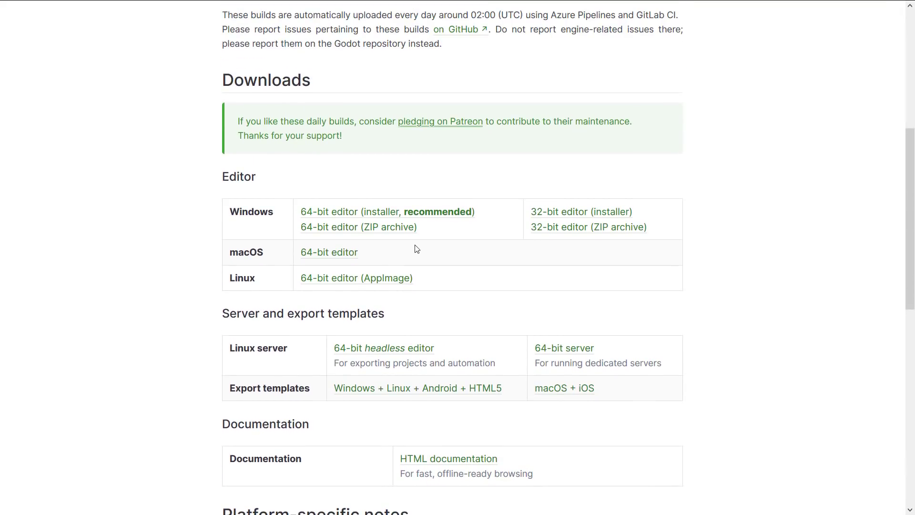
scroll(416, 249, up, 2)
scroll(416, 250, up, 2)
scroll(416, 249, up, 2)
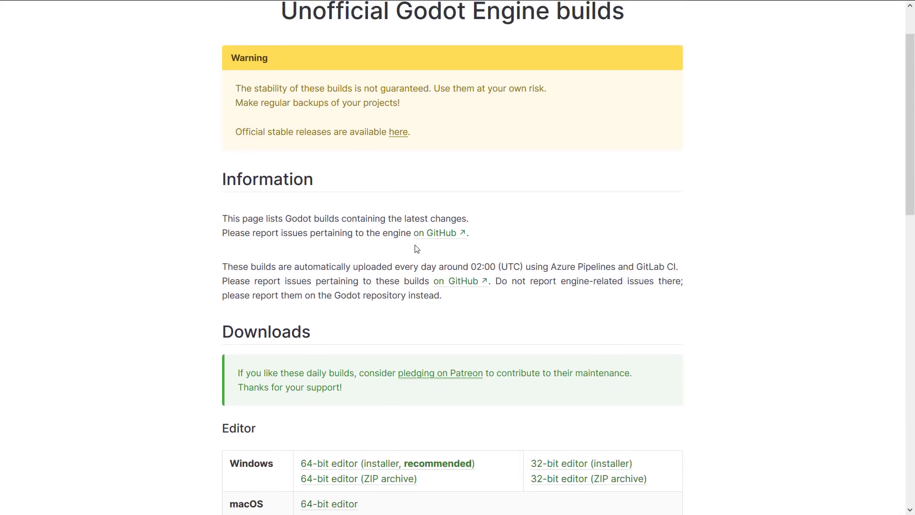
scroll(416, 250, up, 2)
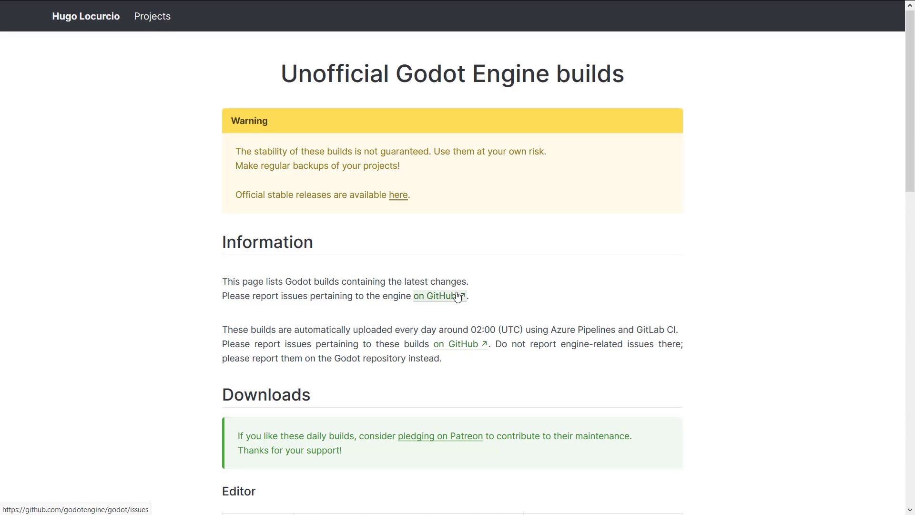
- Make the OmniLight3D Inspector dock floating and move its window over the 3D view
key(alt+Tab)
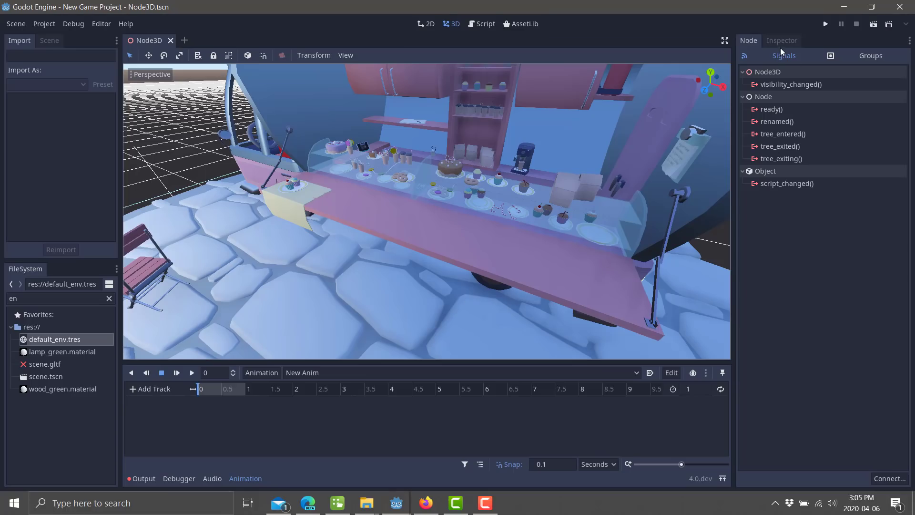
click(782, 40)
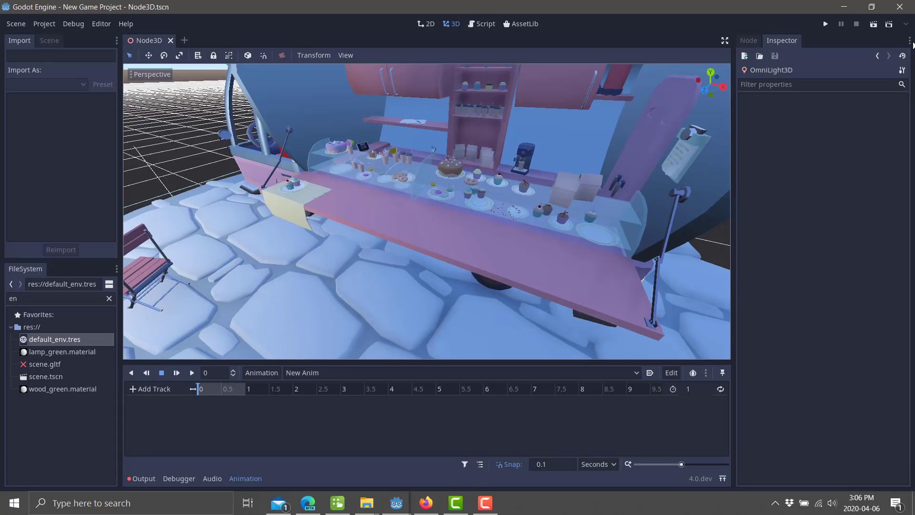
click(909, 40)
click(873, 97)
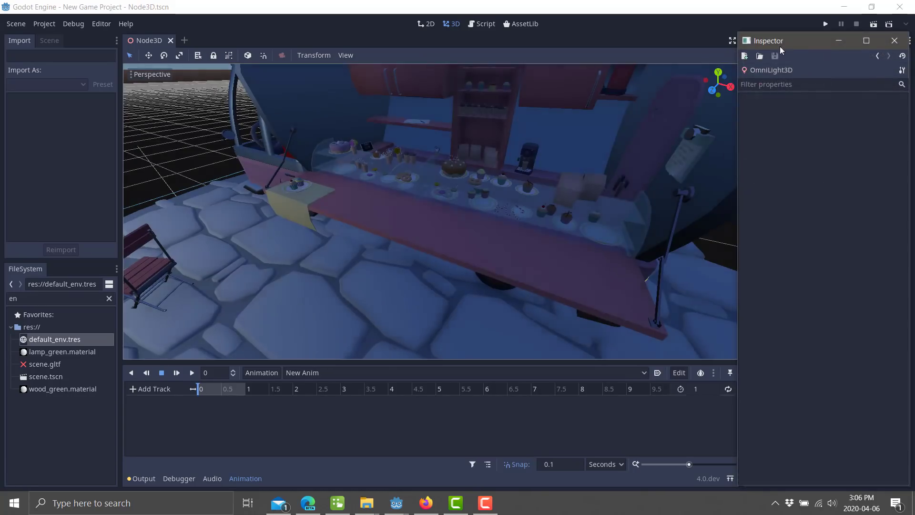
drag(780, 46, 535, 57)
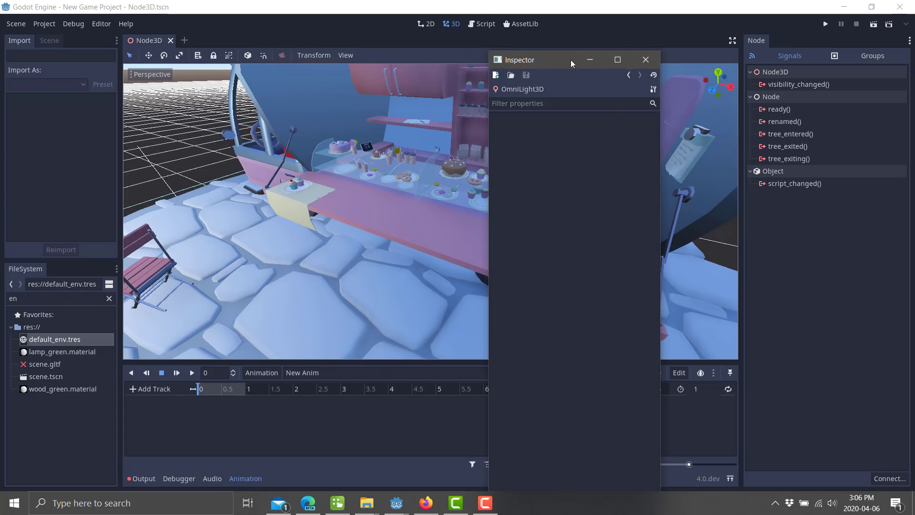
- Close the floating Inspector so it docks back as a tab beside the Node dock
click(646, 59)
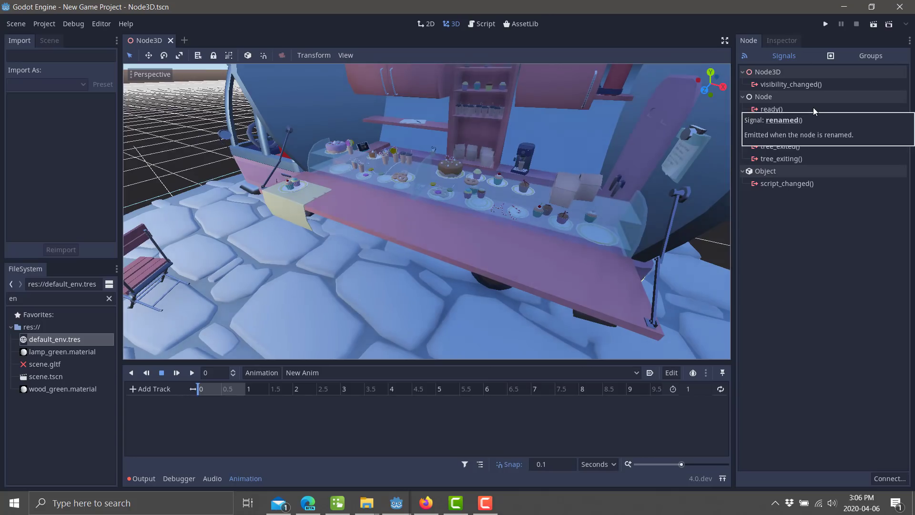